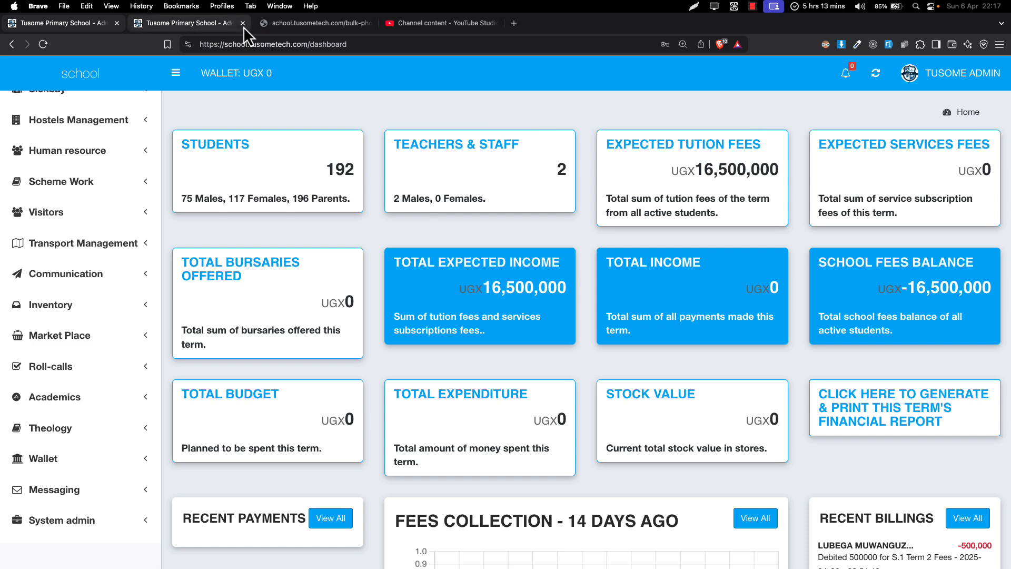
# Close the surplus browser tabs, keep the YouTube Studio upload page open, and return to the school dashboard
pyautogui.click(243, 24)
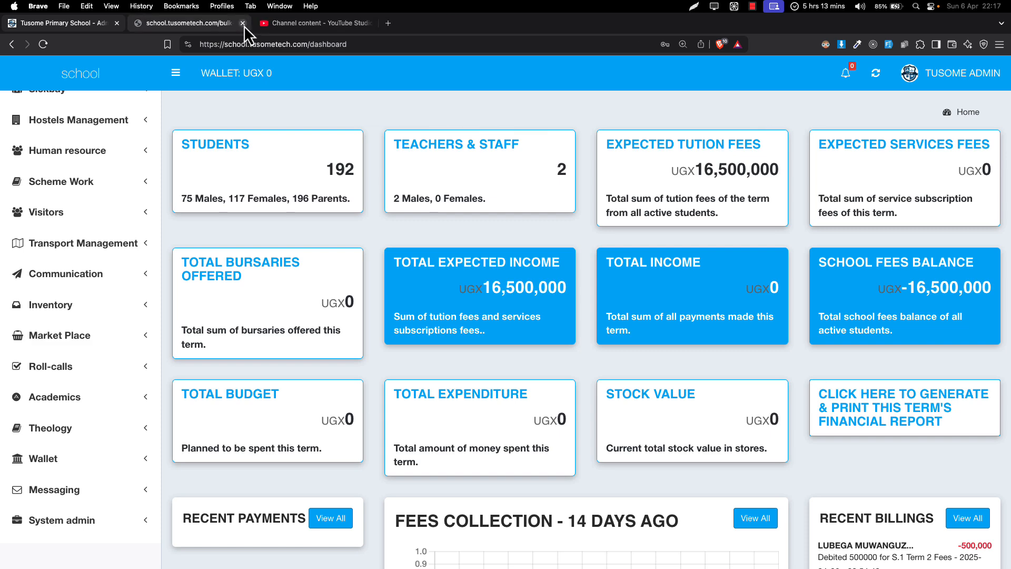
pyautogui.click(243, 24)
pyautogui.click(244, 24)
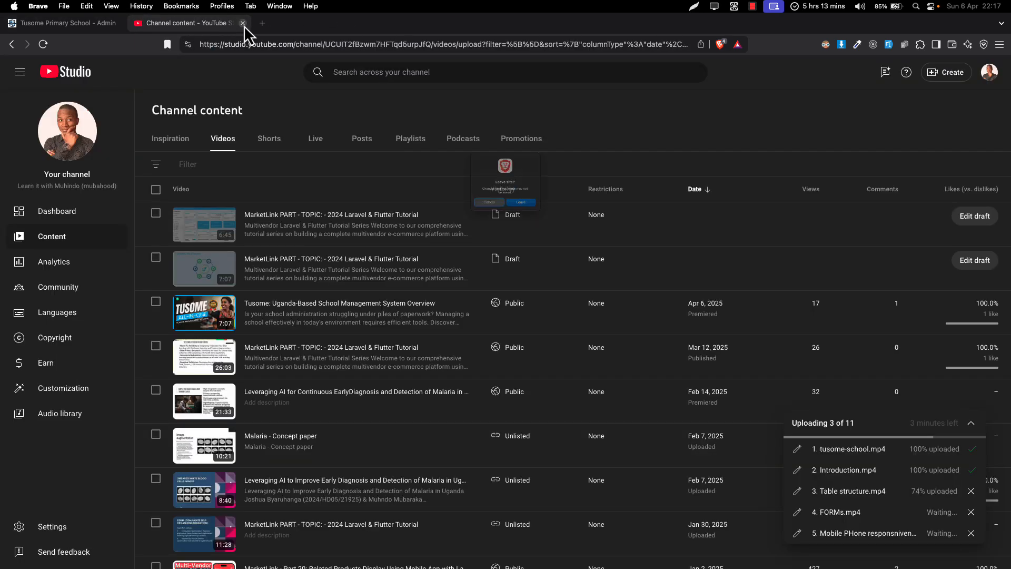
pyautogui.click(476, 222)
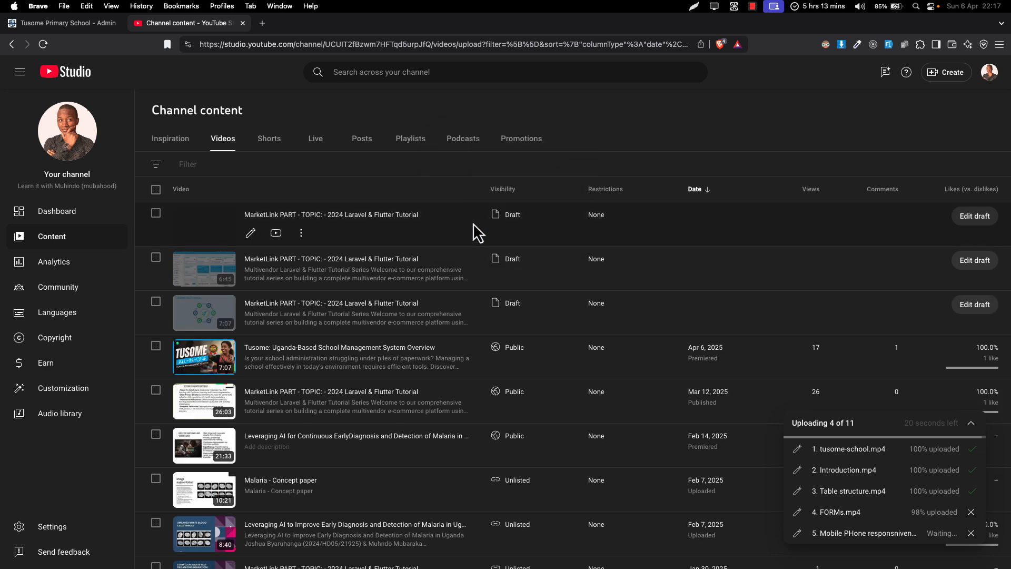
pyautogui.click(80, 26)
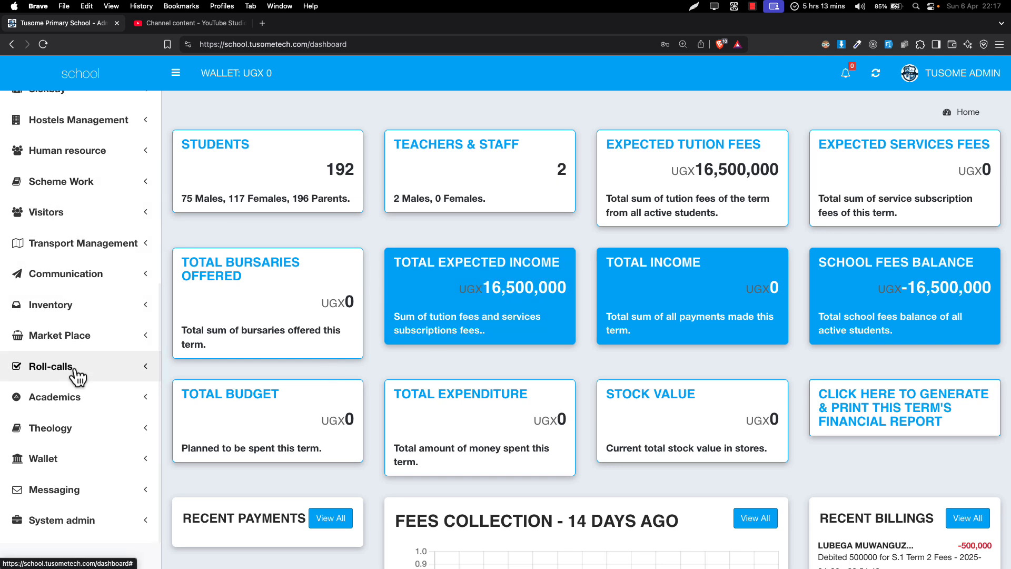
# Look through the entries of the School fees section at a larger page zoom and open the student's accounts list
pyautogui.scroll(5, 72, 441)
pyautogui.scroll(3, 73, 442)
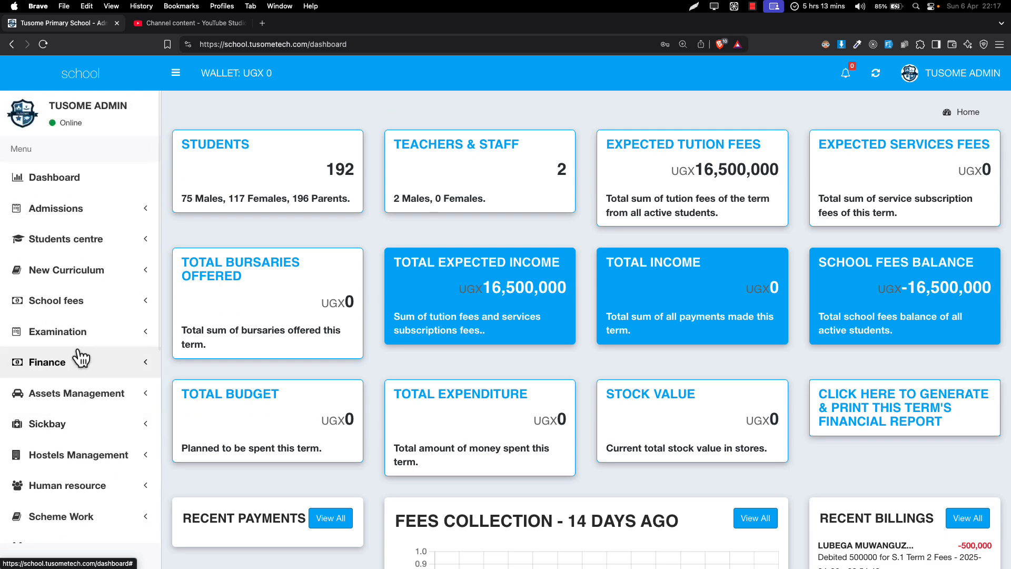
pyautogui.click(62, 366)
pyautogui.click(62, 370)
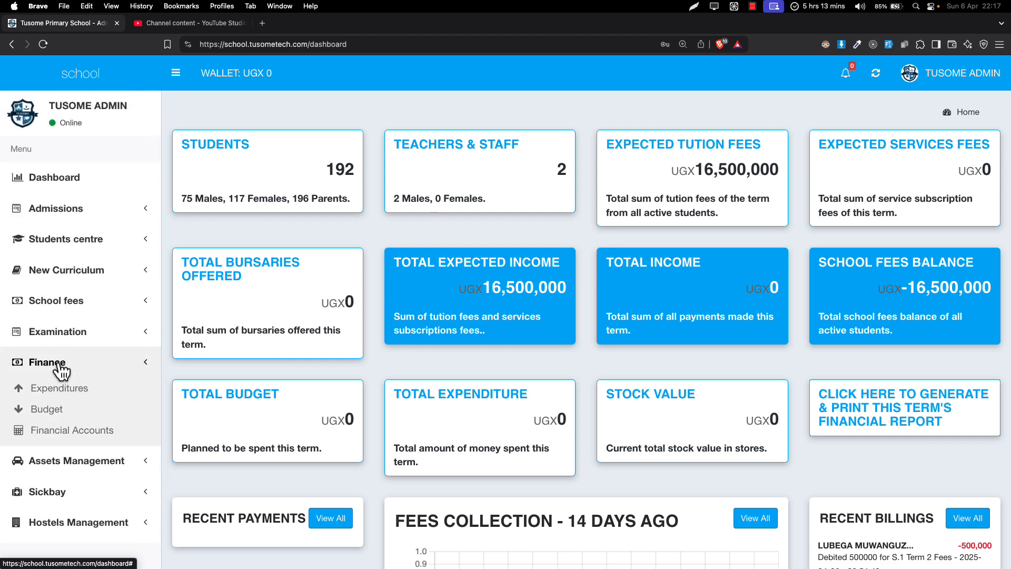
pyautogui.click(95, 303)
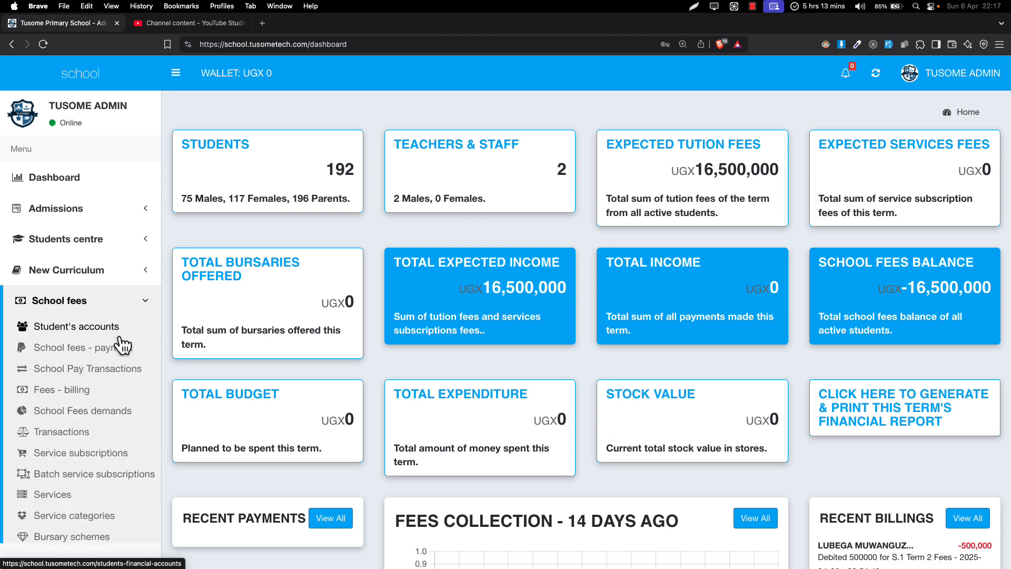
pyautogui.scroll(-3, 124, 395)
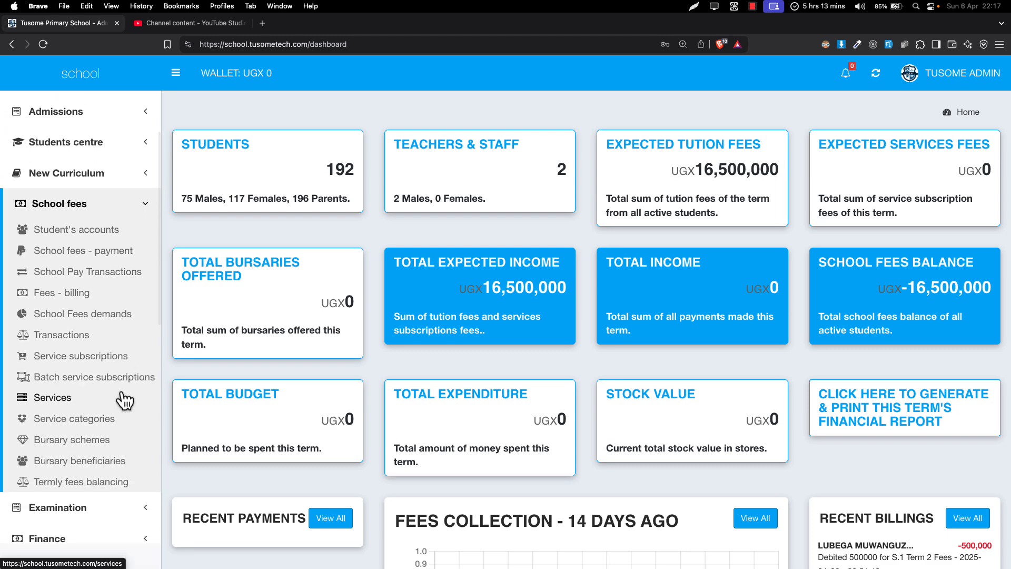
pyautogui.press('super+equal')
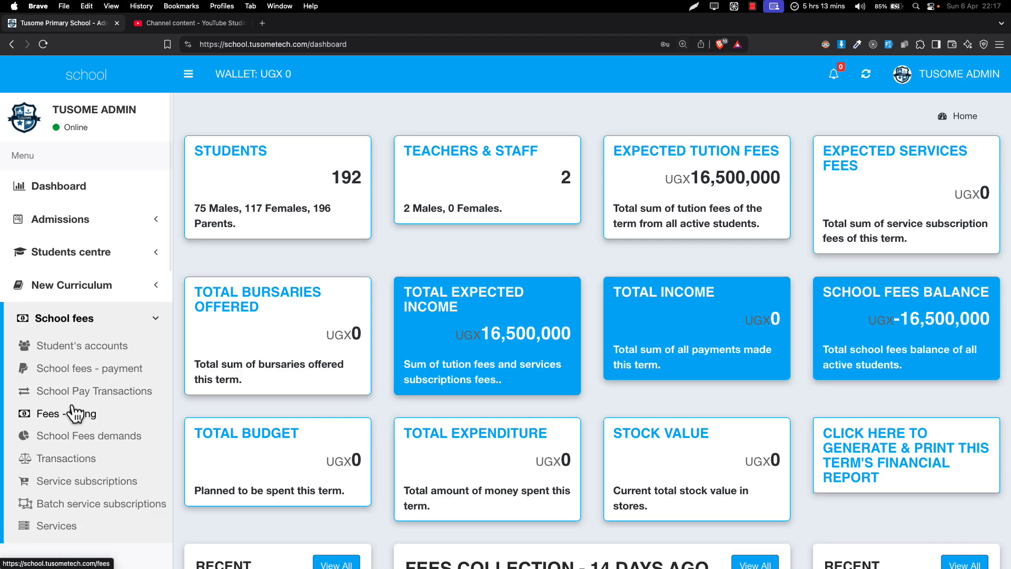
pyautogui.scroll(-4, 77, 414)
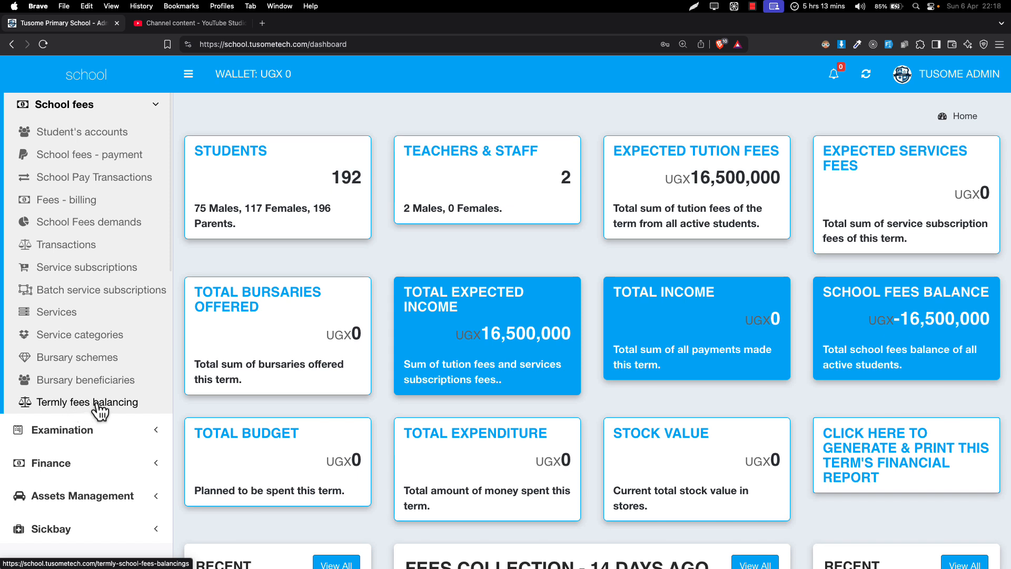
pyautogui.scroll(2, 100, 409)
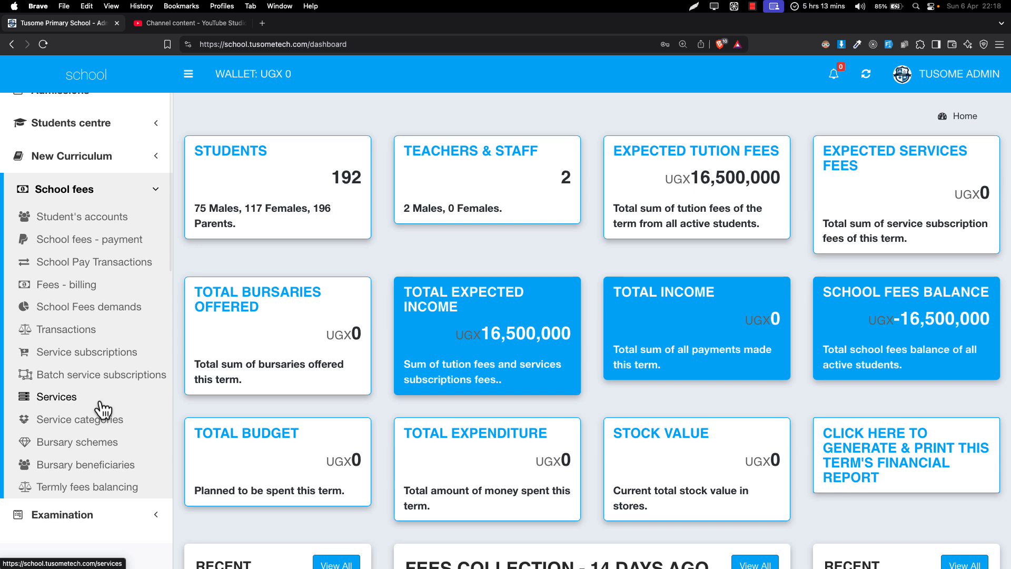
pyautogui.scroll(-2, 103, 410)
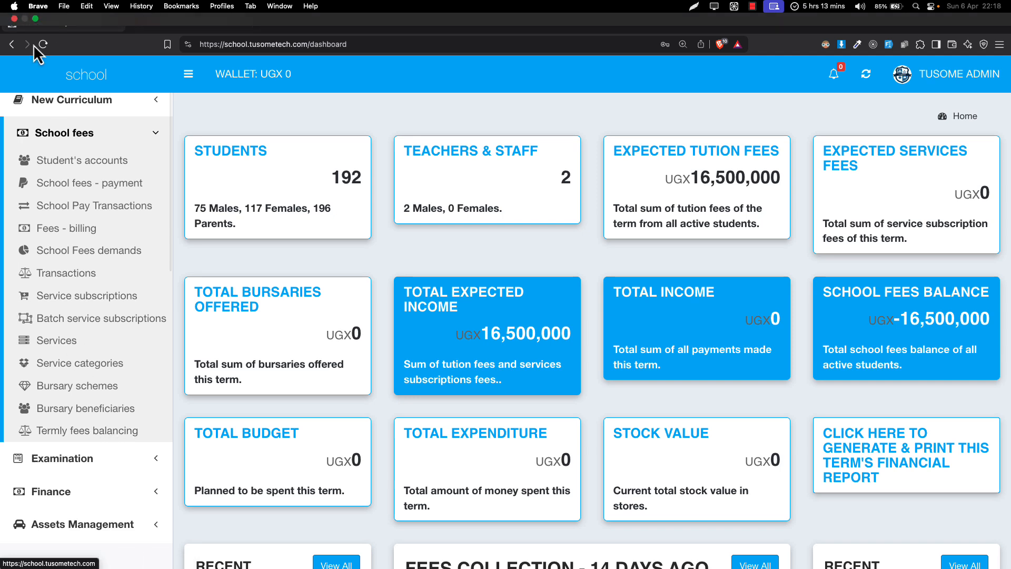
pyautogui.click(79, 161)
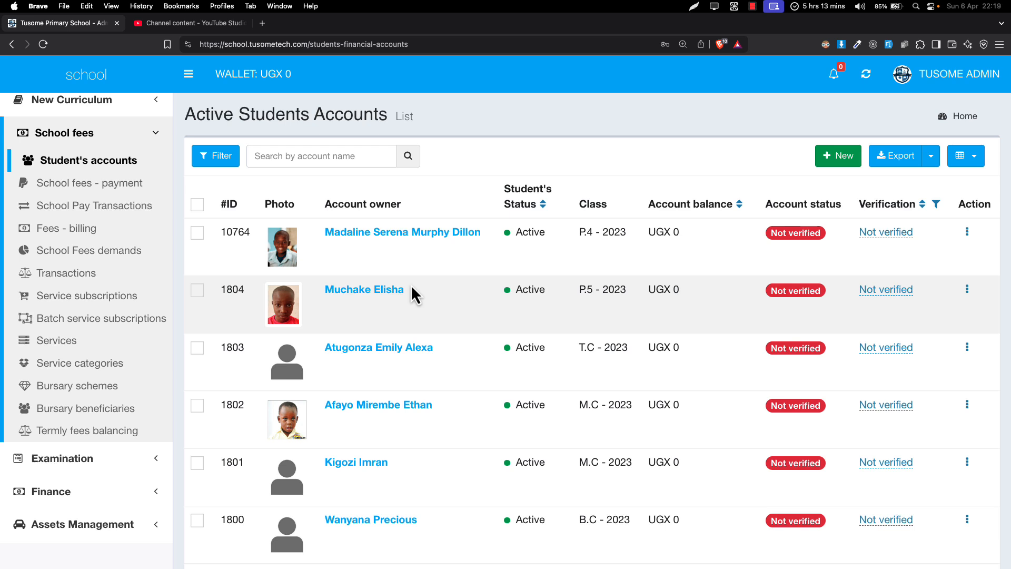
# Open the Active Students list in the Students centre
pyautogui.scroll(4, 21, 153)
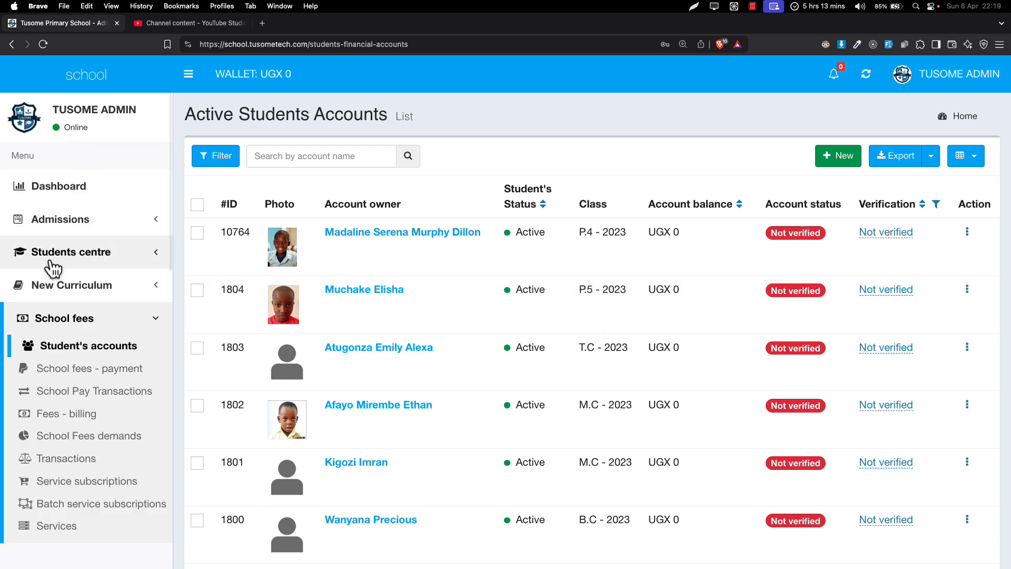
pyautogui.click(86, 257)
pyautogui.click(74, 281)
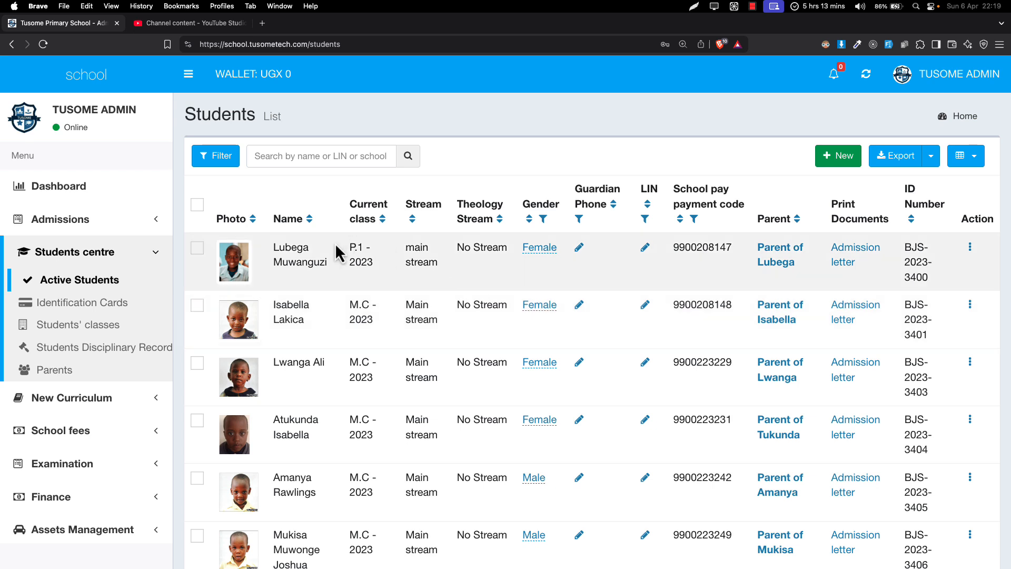
# Go back to the student's accounts list in the School fees section and look through the accounts
pyautogui.click(82, 437)
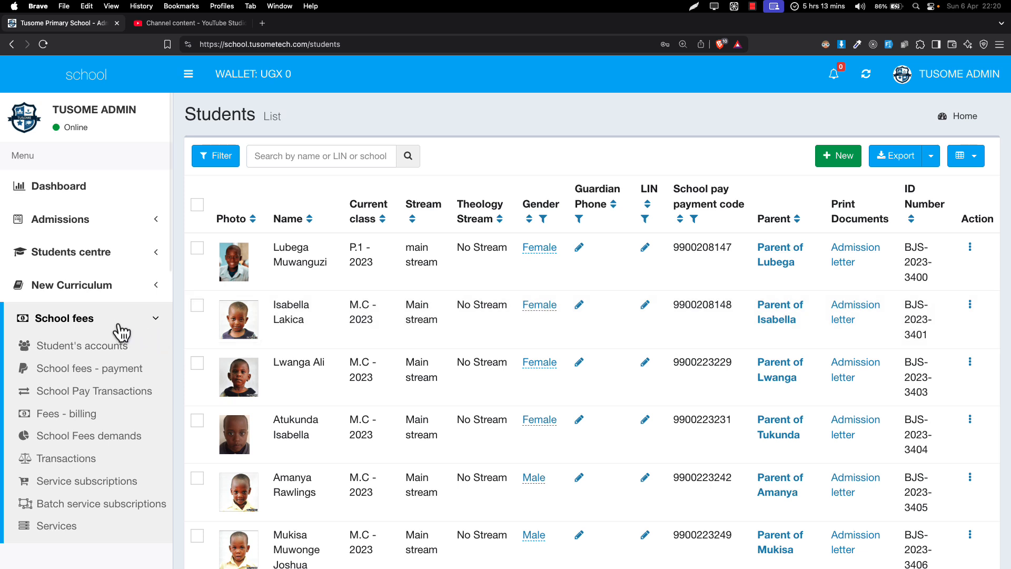
pyautogui.scroll(-3, 117, 330)
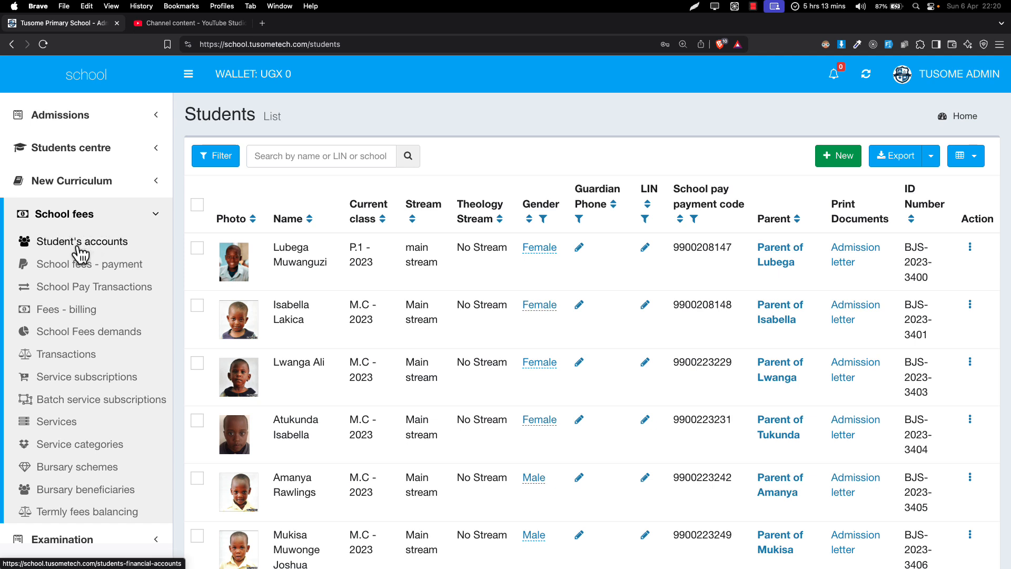
pyautogui.scroll(-1, 97, 429)
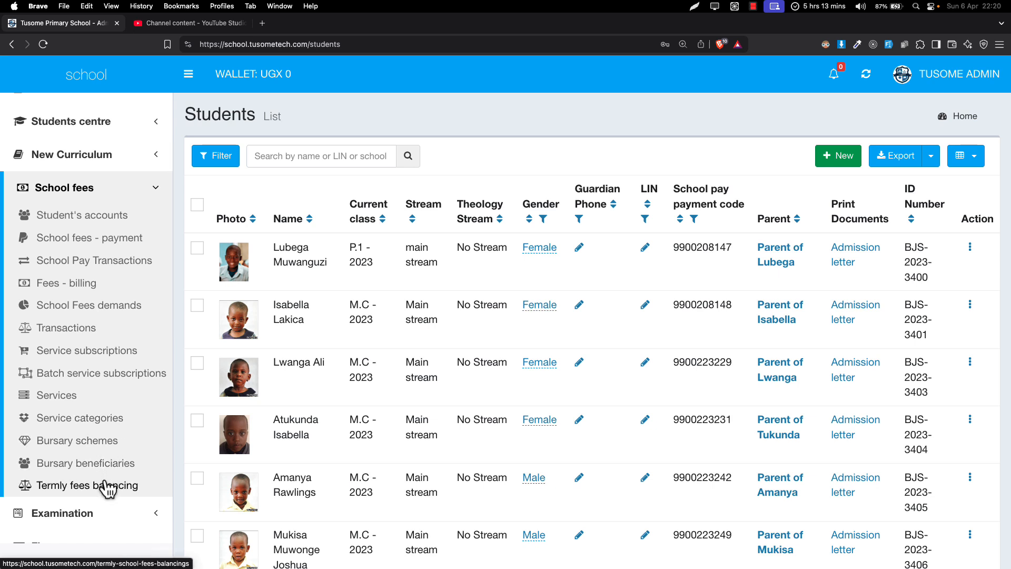
pyautogui.click(95, 226)
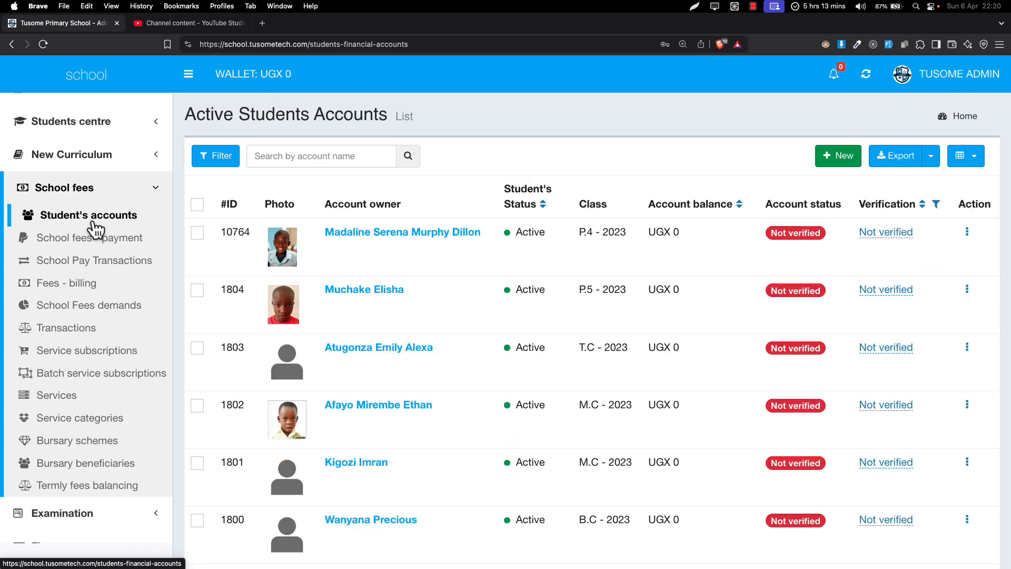
pyautogui.scroll(-2, 96, 227)
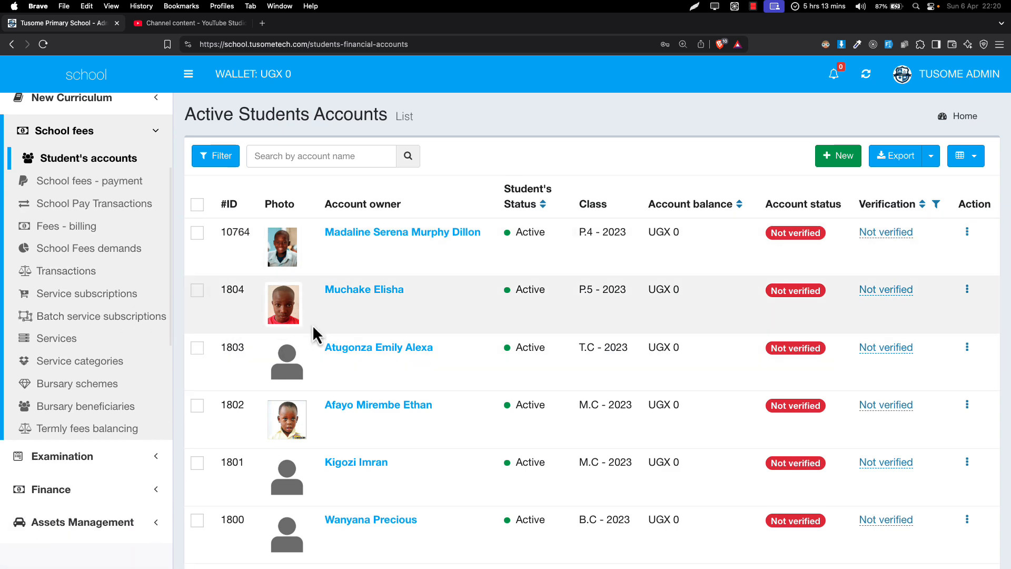
pyautogui.scroll(-5, 315, 336)
pyautogui.scroll(5, 316, 337)
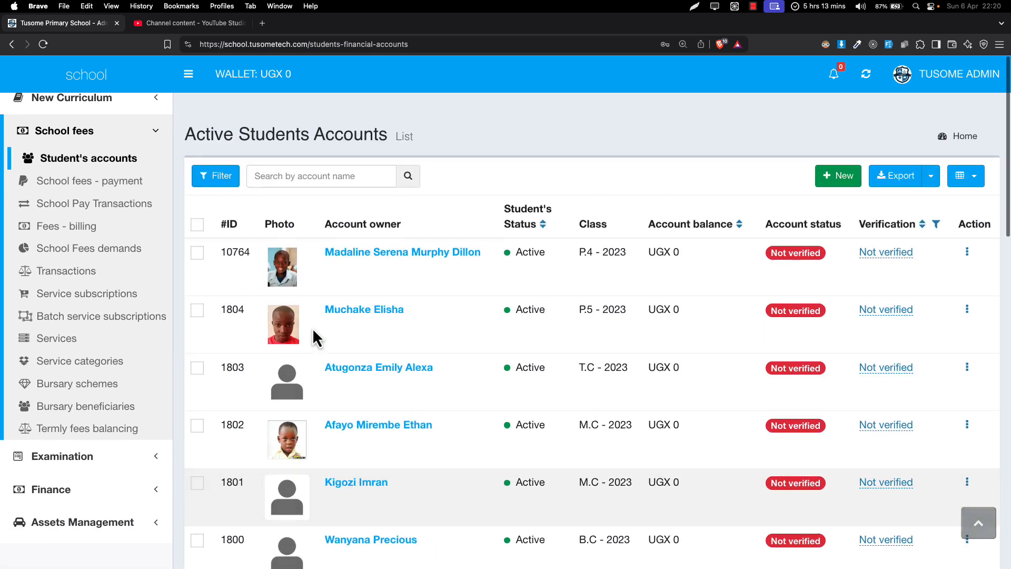
# Open the profile of the first account owner in the list and examine the bio details
pyautogui.click(281, 246)
pyautogui.click(270, 253)
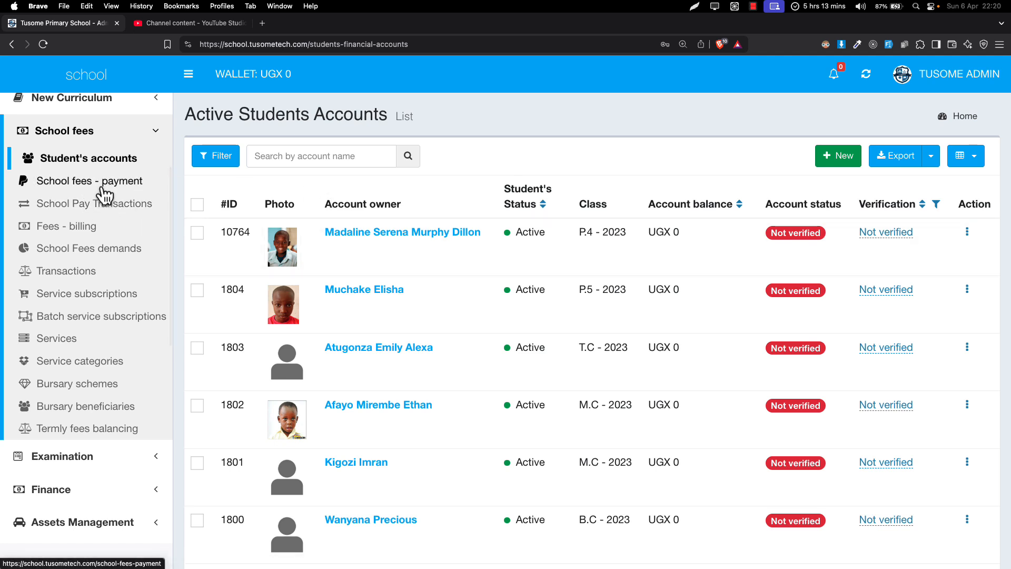
pyautogui.scroll(2, 106, 194)
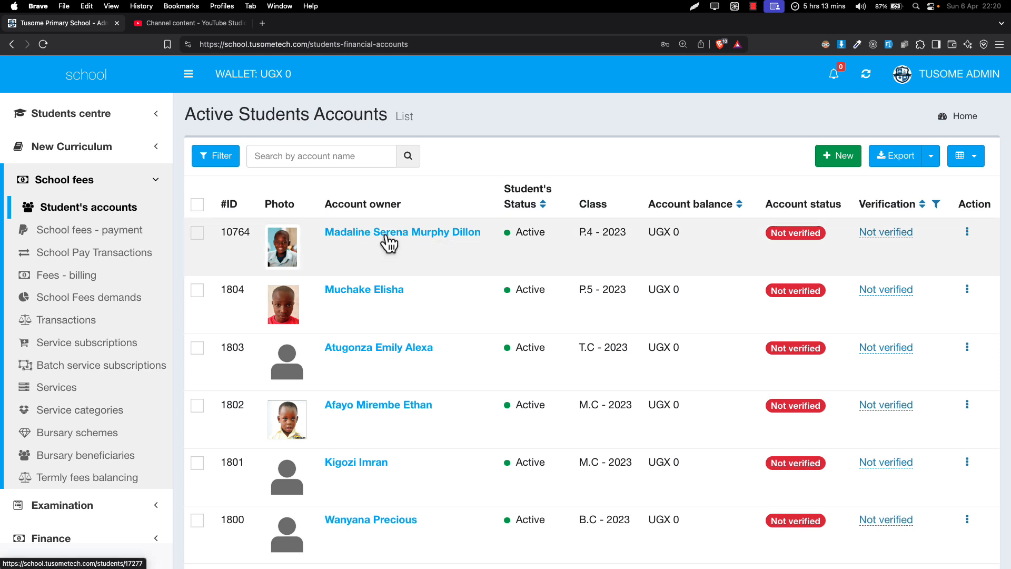
pyautogui.click(365, 234)
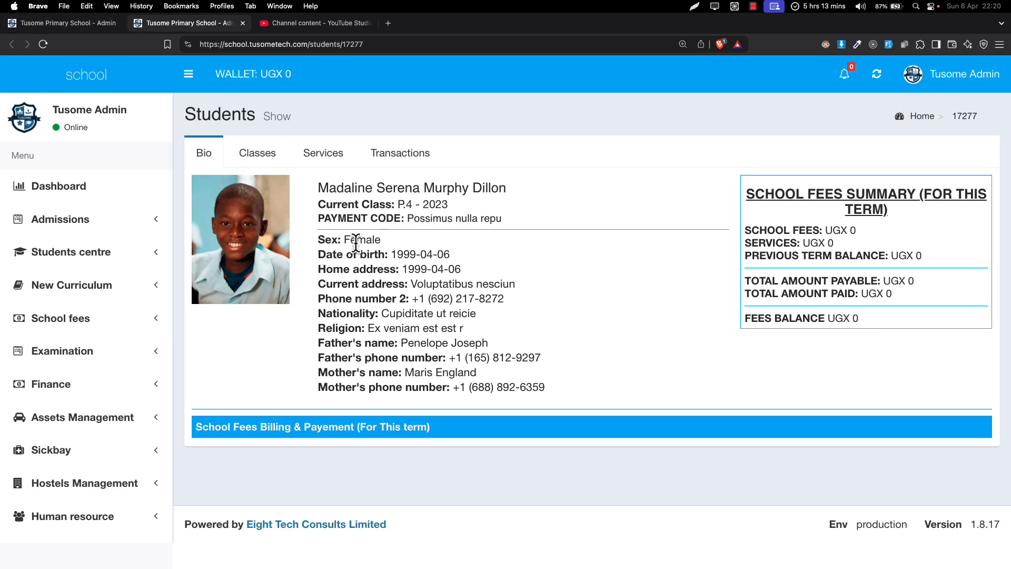
pyautogui.moveTo(318, 196); pyautogui.dragTo(410, 409)
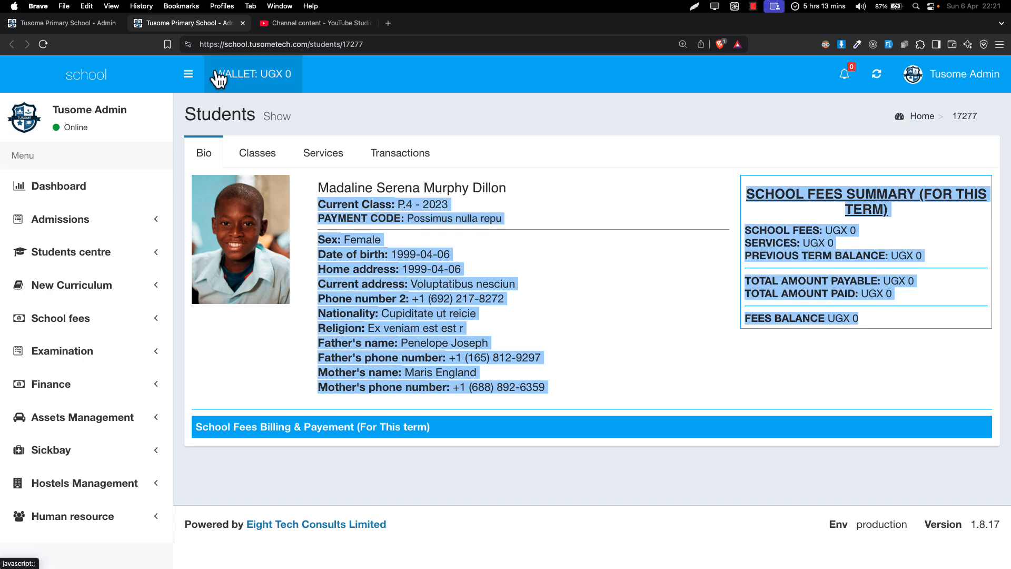
# Return to the accounts list and examine the first account's student status, class, account balance and account status
pyautogui.click(59, 20)
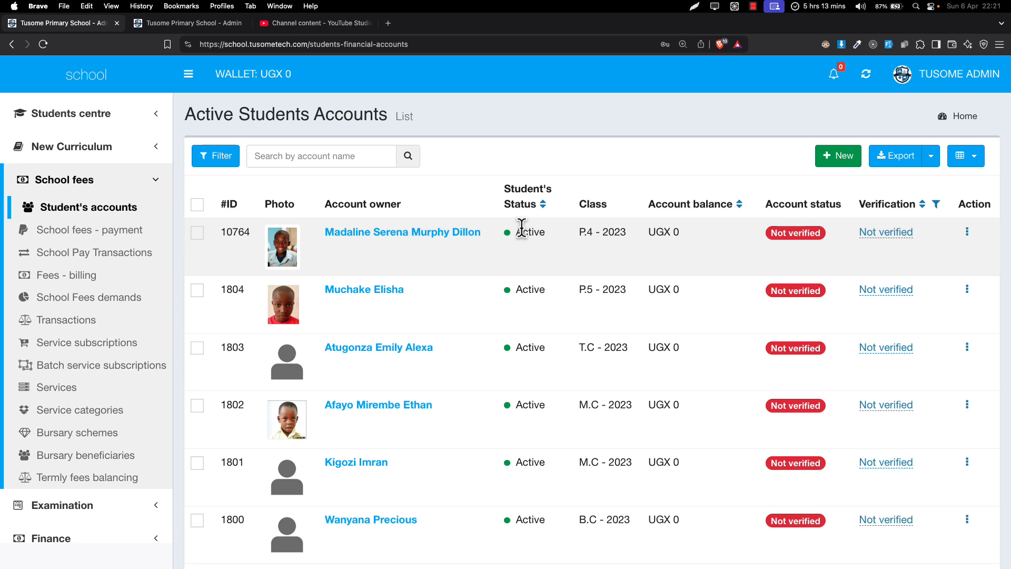
pyautogui.moveTo(524, 231); pyautogui.dragTo(574, 237)
pyautogui.moveTo(513, 231); pyautogui.dragTo(551, 248)
pyautogui.doubleClick(531, 232)
pyautogui.click(523, 230)
pyautogui.doubleClick(526, 231)
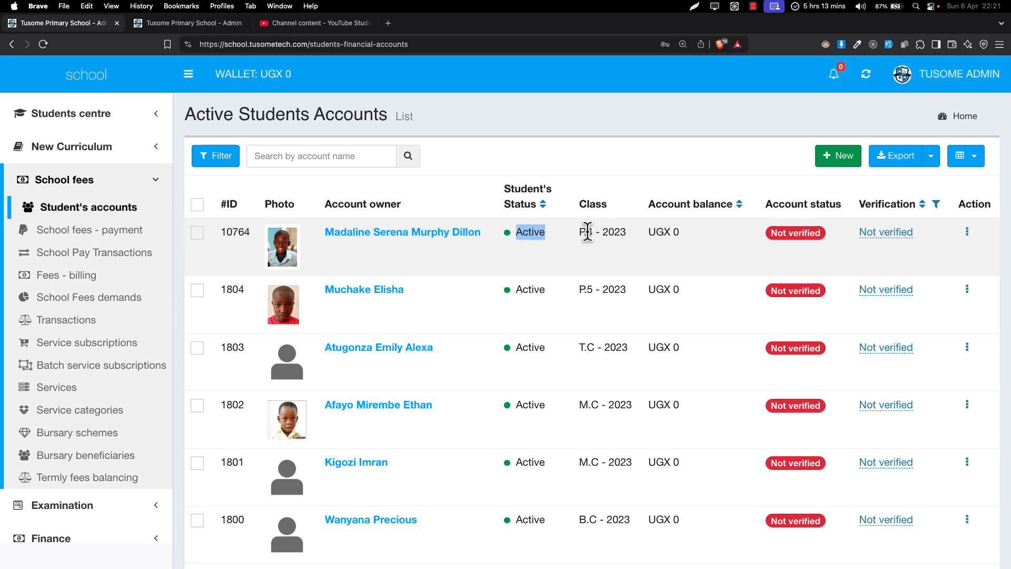
pyautogui.moveTo(585, 231); pyautogui.dragTo(611, 232)
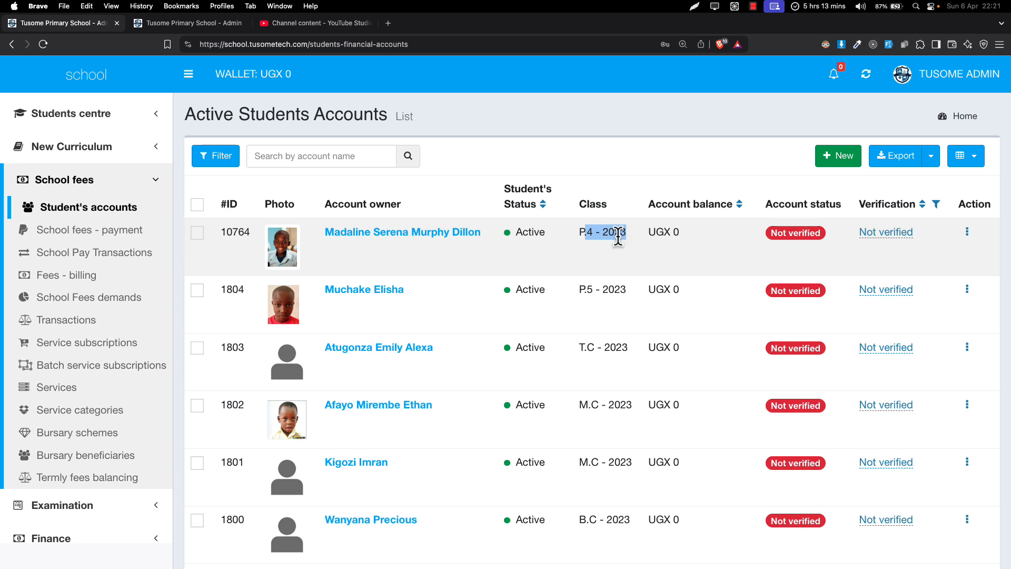
pyautogui.moveTo(657, 232); pyautogui.dragTo(706, 236)
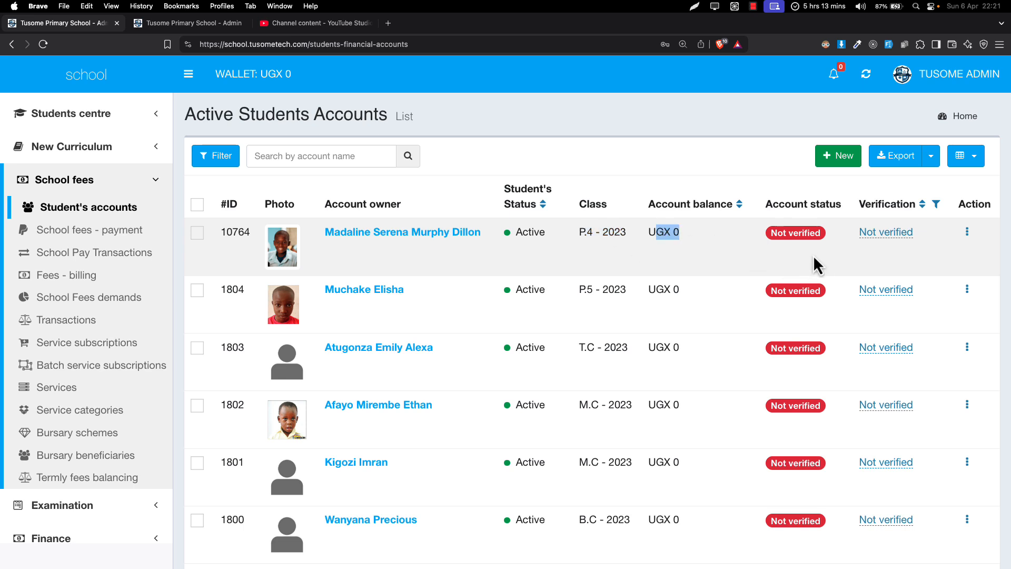
pyautogui.moveTo(772, 233); pyautogui.dragTo(807, 235)
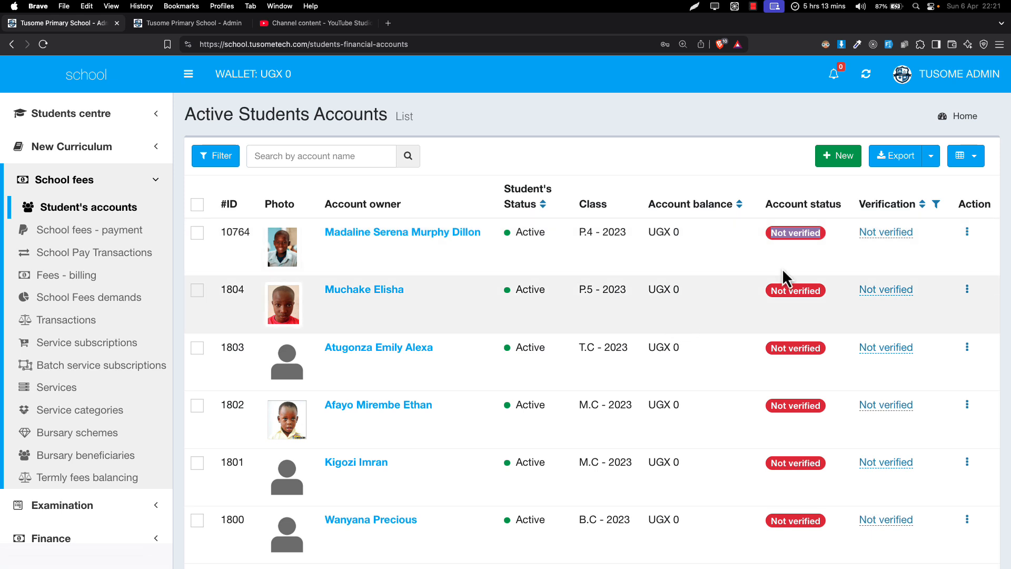
# Reopen the first student's profile and examine the bio, this term's school fees summary and the student's classes
pyautogui.click(394, 232)
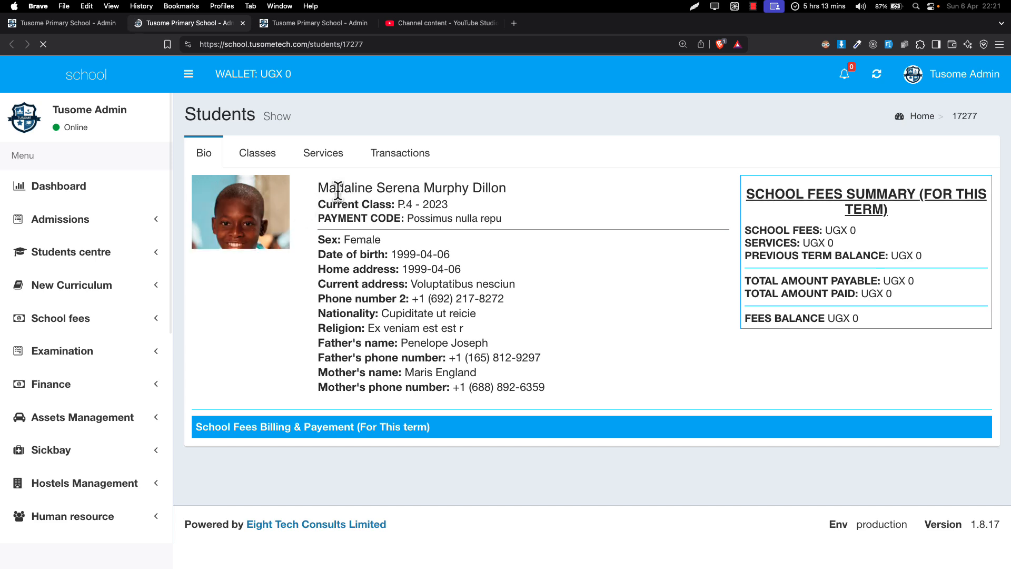
pyautogui.moveTo(337, 188); pyautogui.dragTo(407, 357)
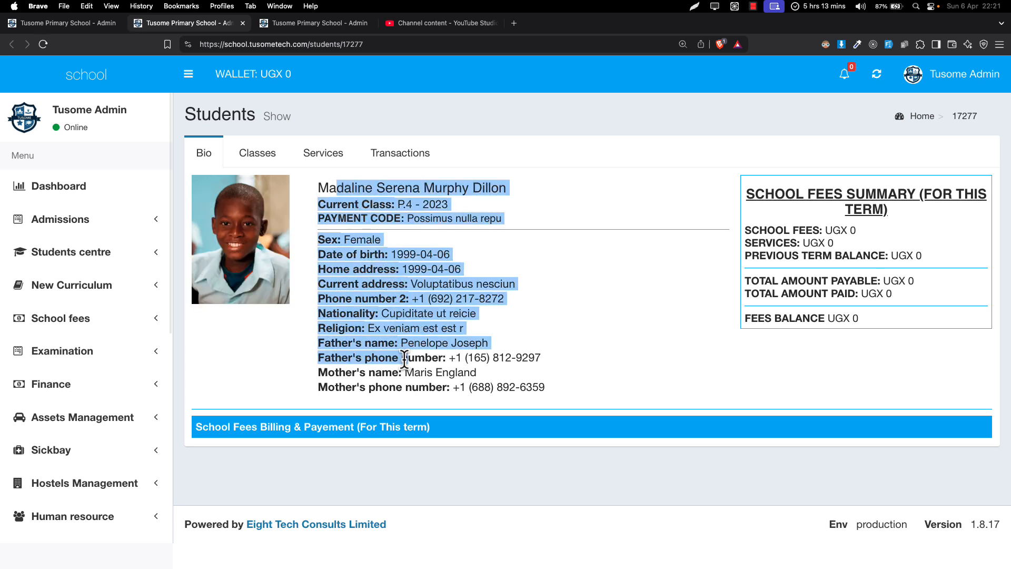
pyautogui.moveTo(794, 184); pyautogui.dragTo(801, 322)
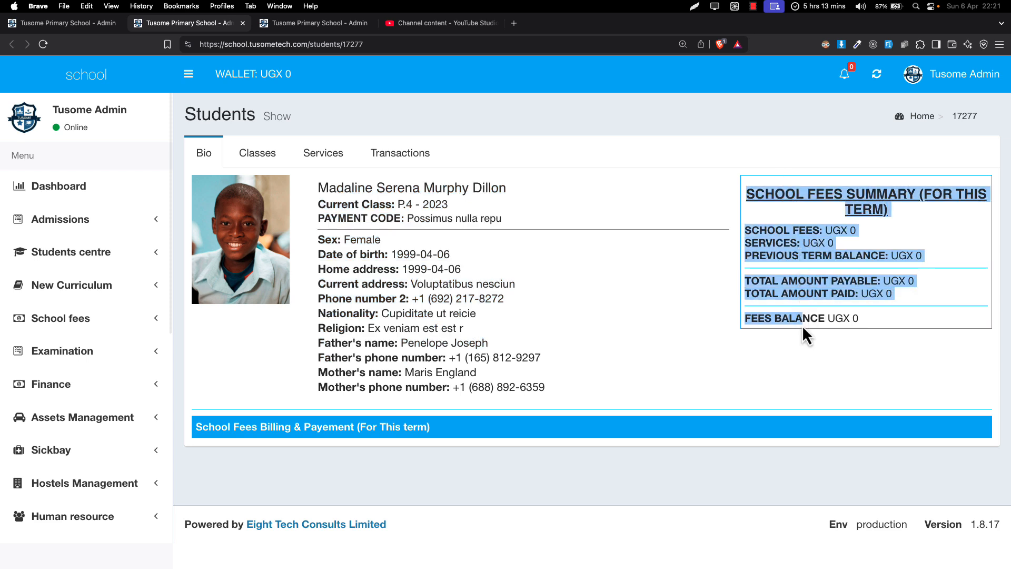
pyautogui.click(274, 165)
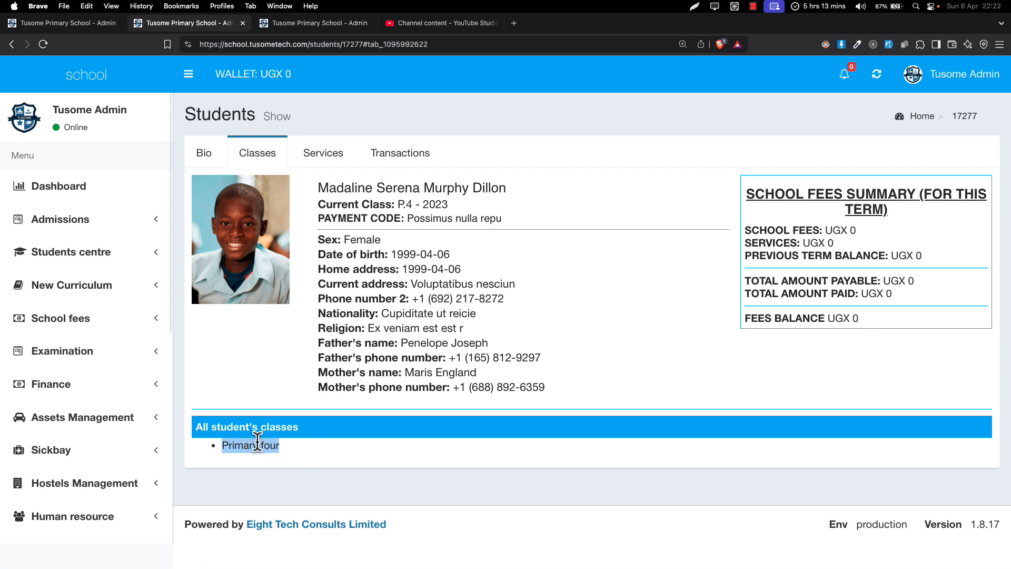
pyautogui.moveTo(229, 445); pyautogui.dragTo(257, 446)
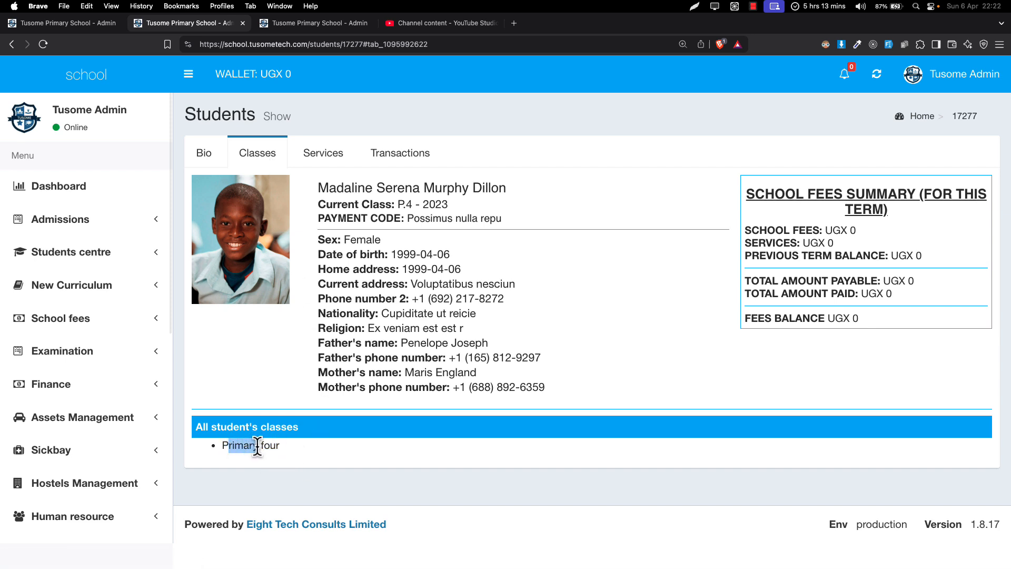
# Examine the student's service subscriptions for this term and the all-time school fees billing and payment transactions
pyautogui.click(323, 158)
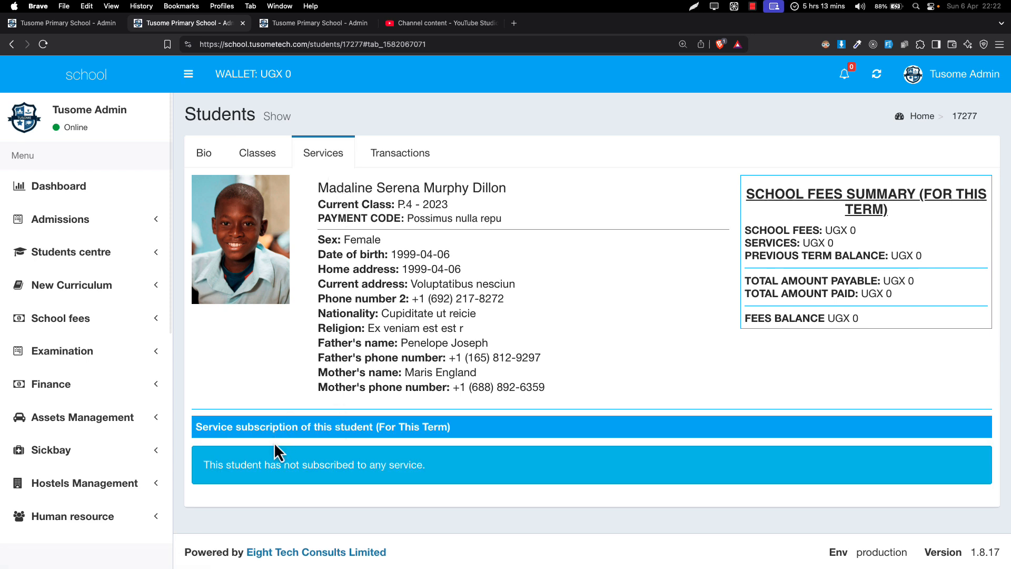
pyautogui.moveTo(266, 422); pyautogui.dragTo(287, 483)
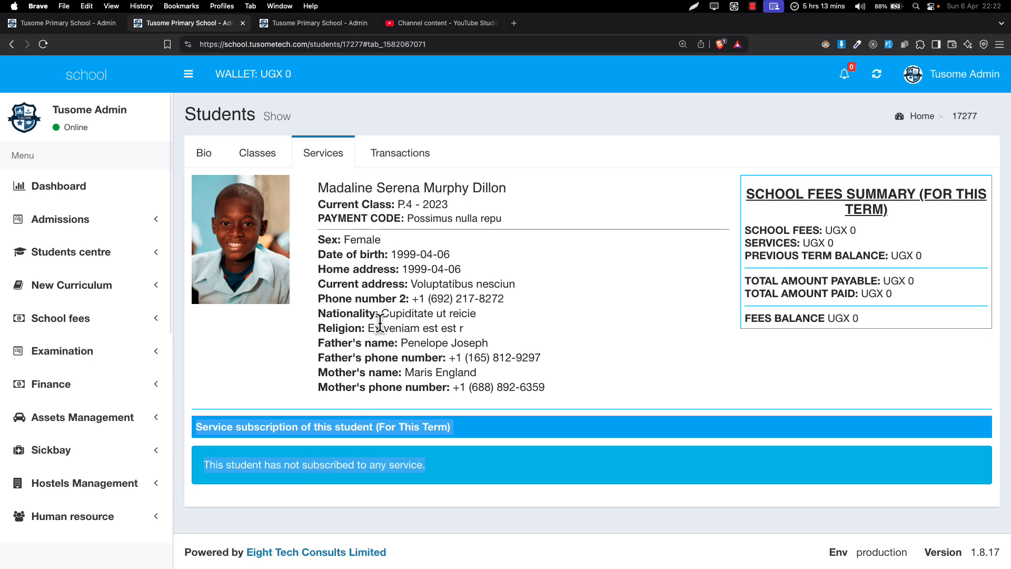
pyautogui.click(407, 153)
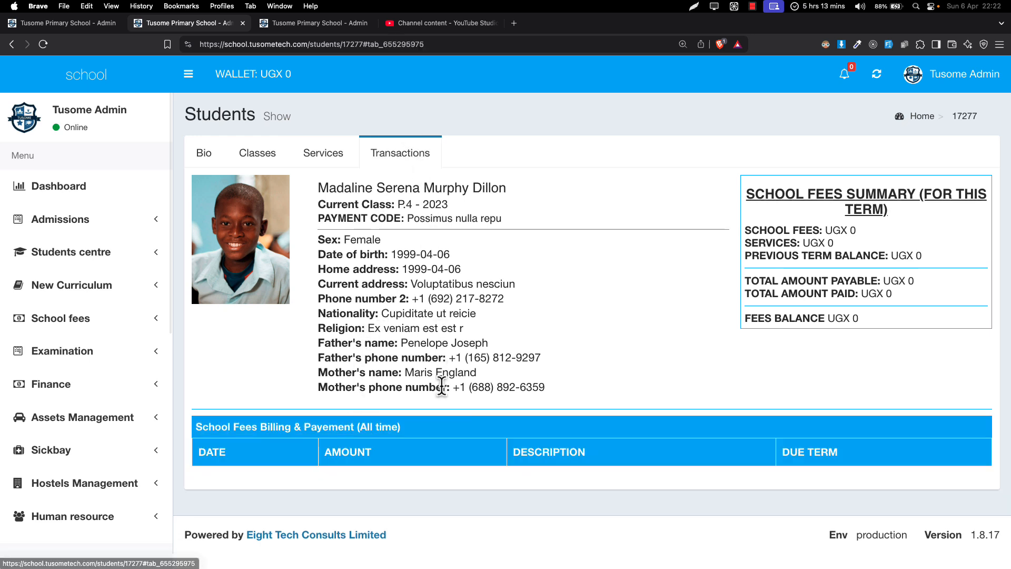
pyautogui.moveTo(330, 460); pyautogui.dragTo(778, 487)
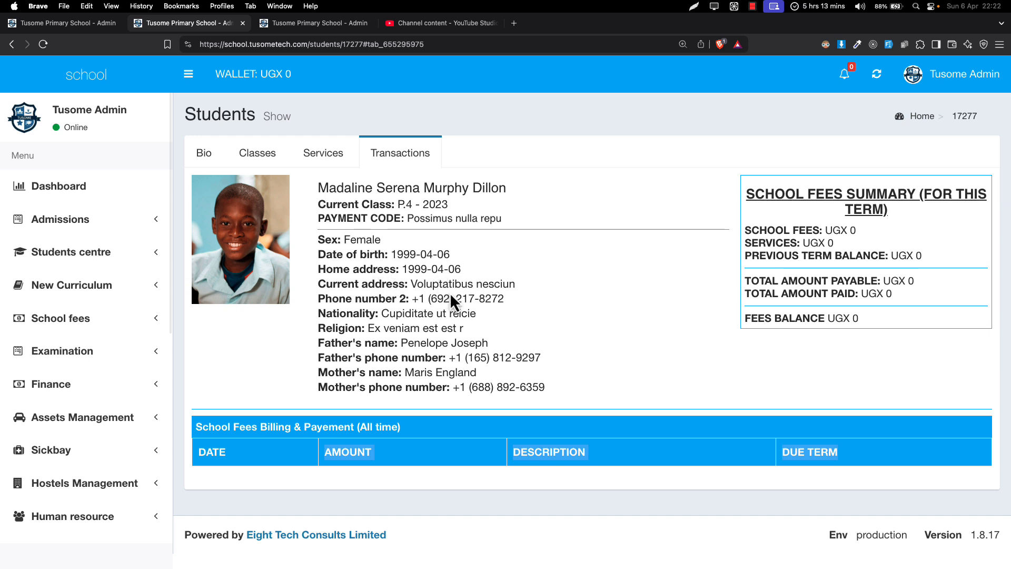
# Examine this term's school fees summary, covering school fees, services, previous term balance, amounts payable and paid, and fees balance
pyautogui.moveTo(751, 230); pyautogui.dragTo(867, 231)
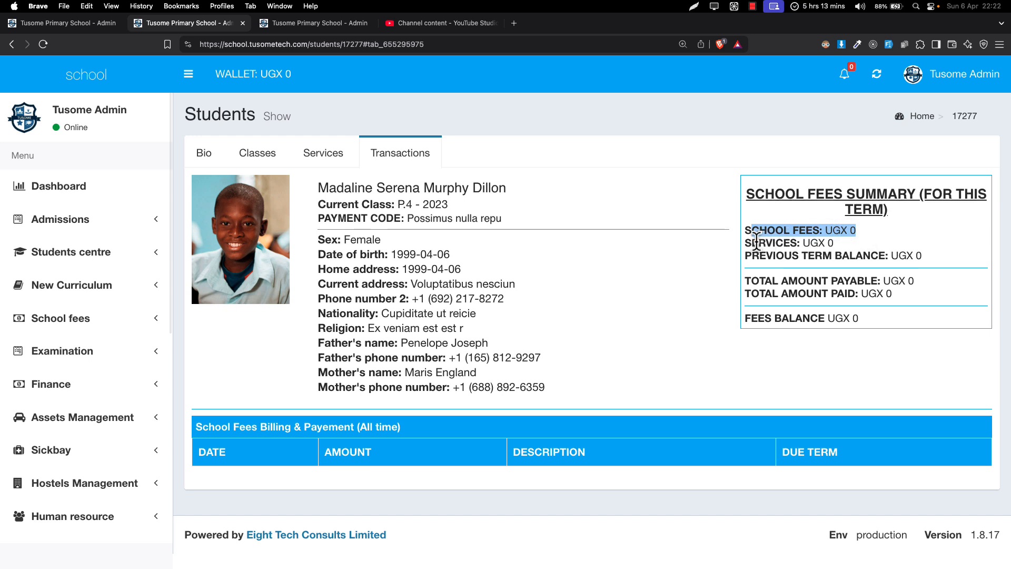
pyautogui.moveTo(759, 242); pyautogui.dragTo(815, 243)
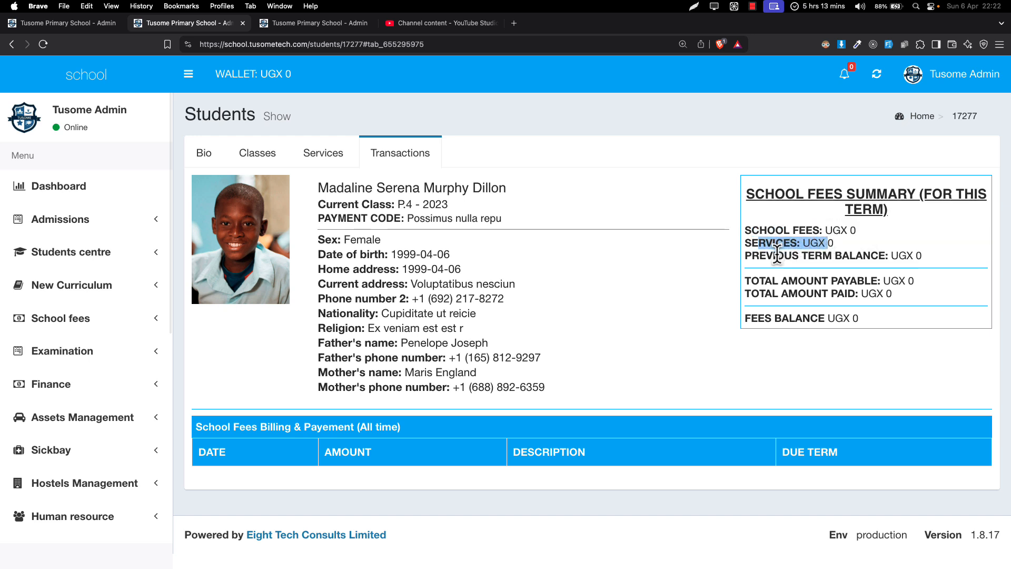
pyautogui.moveTo(758, 256); pyautogui.dragTo(870, 257)
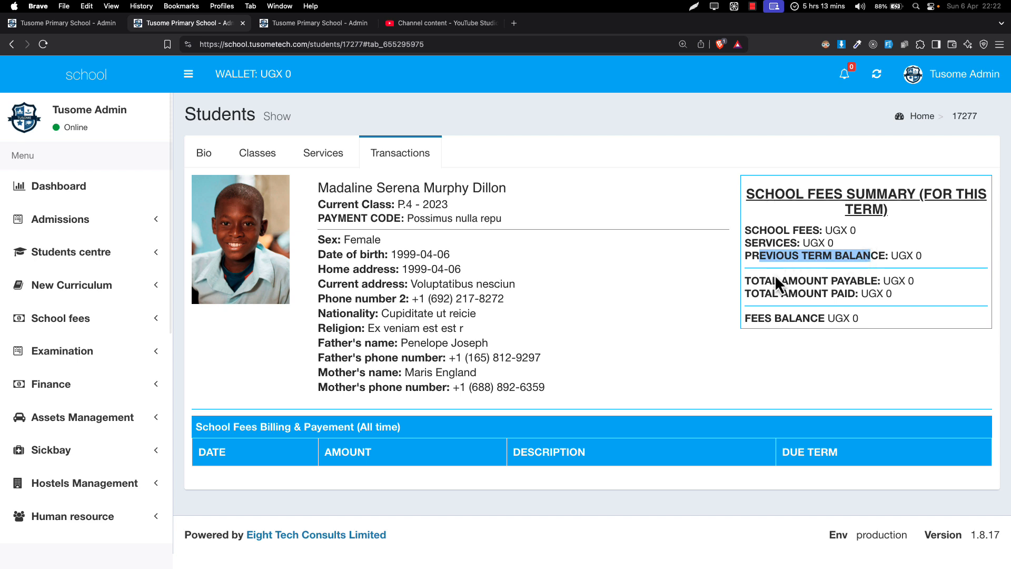
pyautogui.moveTo(773, 281); pyautogui.dragTo(880, 280)
pyautogui.moveTo(778, 294); pyautogui.dragTo(847, 294)
pyautogui.moveTo(750, 319); pyautogui.dragTo(772, 316)
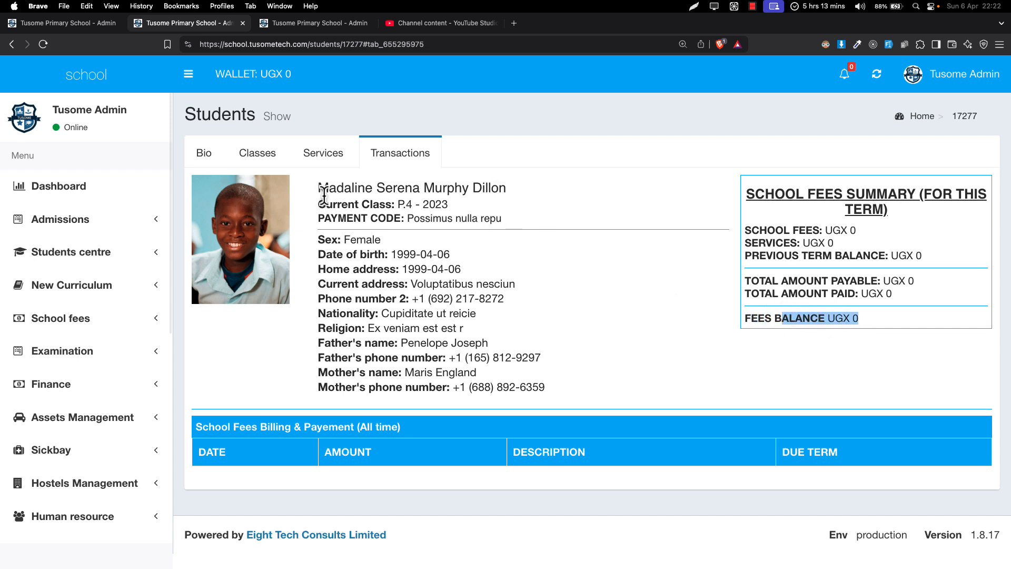
# Return to the Active Students Accounts list and look through the accounts
pyautogui.click(79, 25)
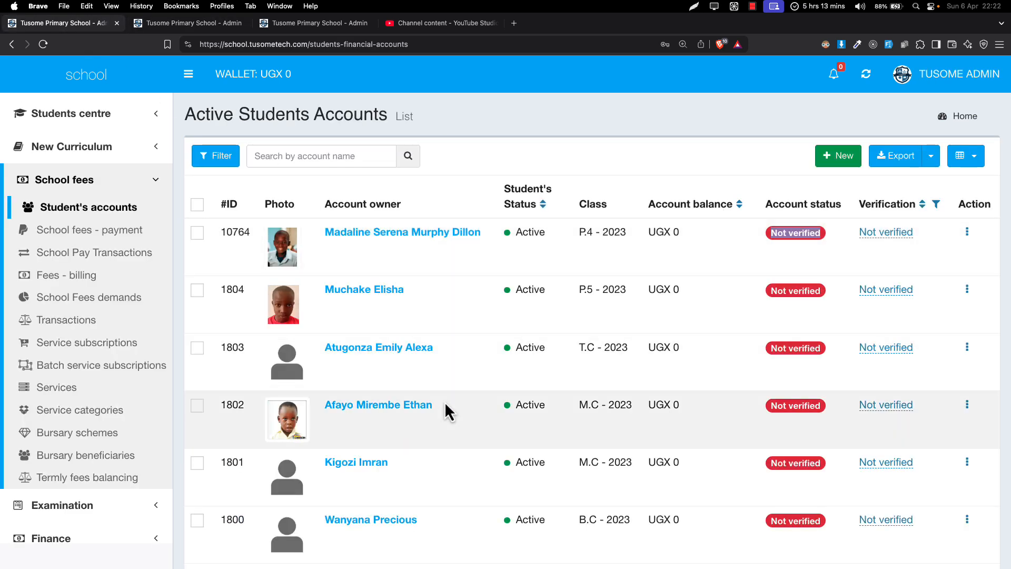
pyautogui.scroll(-2, 445, 404)
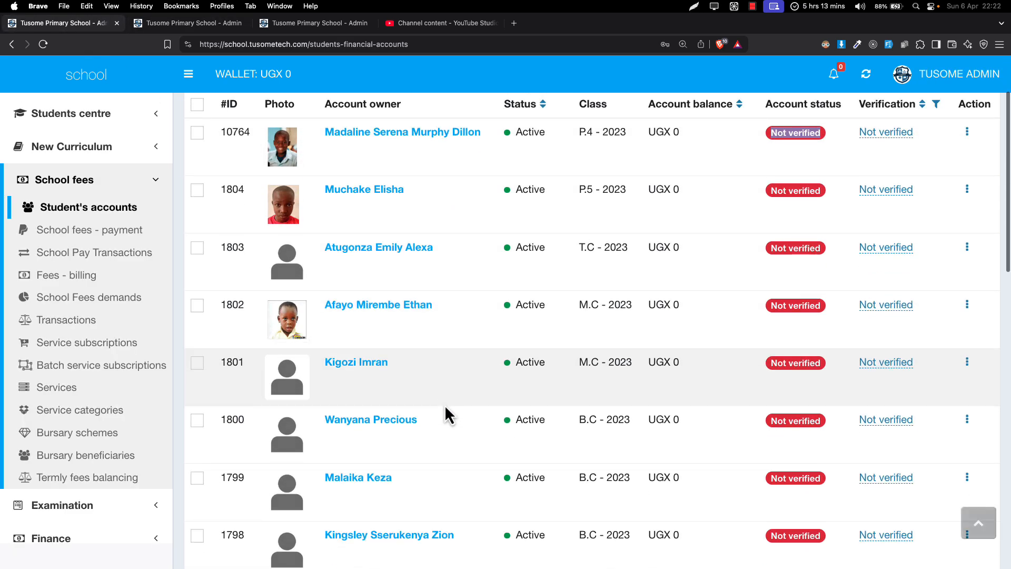
pyautogui.scroll(2, 445, 404)
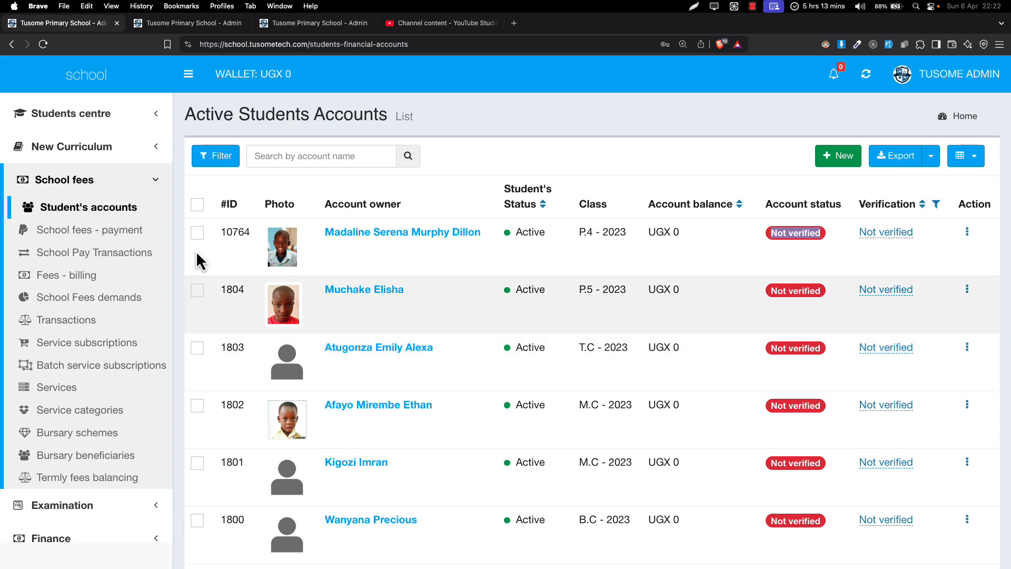
# Show the filter options of the accounts list and examine the class choices and the student filter
pyautogui.click(236, 164)
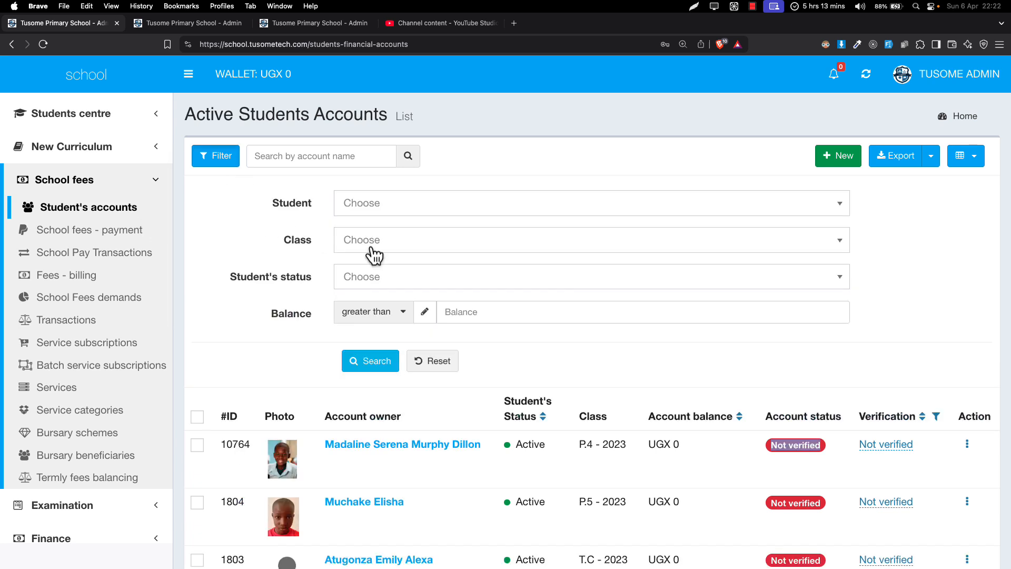
pyautogui.scroll(-2, 380, 254)
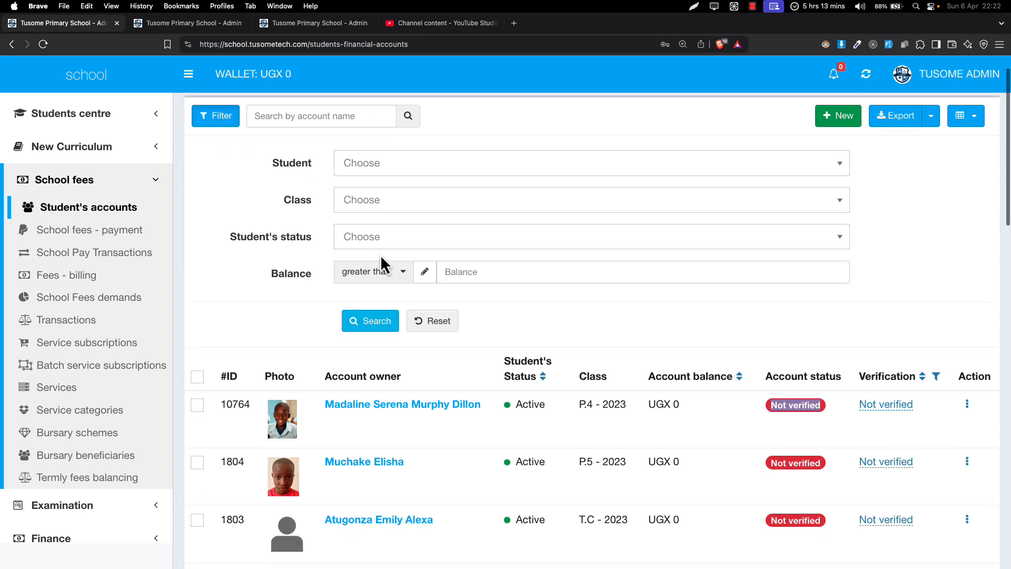
pyautogui.click(375, 196)
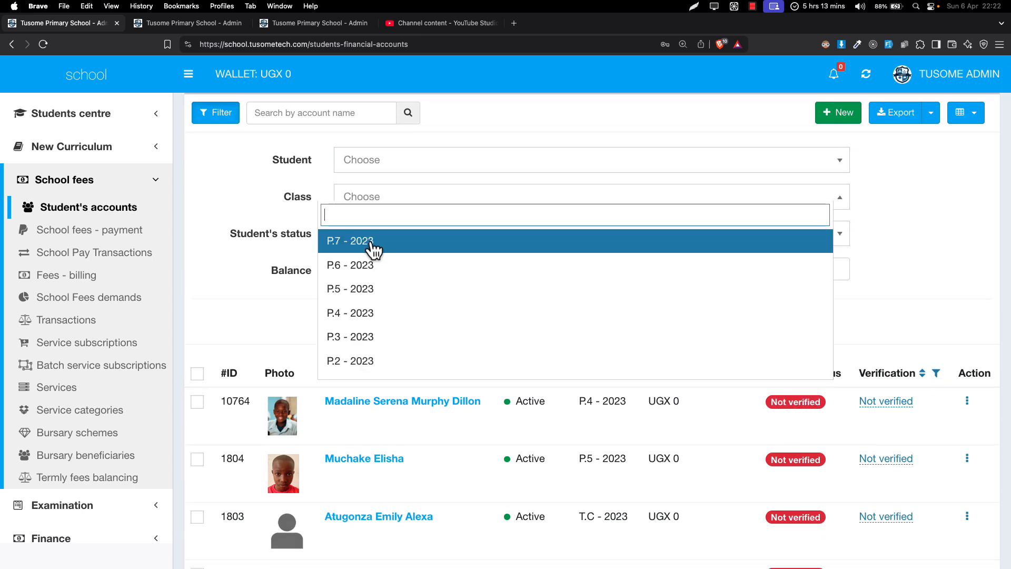
pyautogui.click(343, 197)
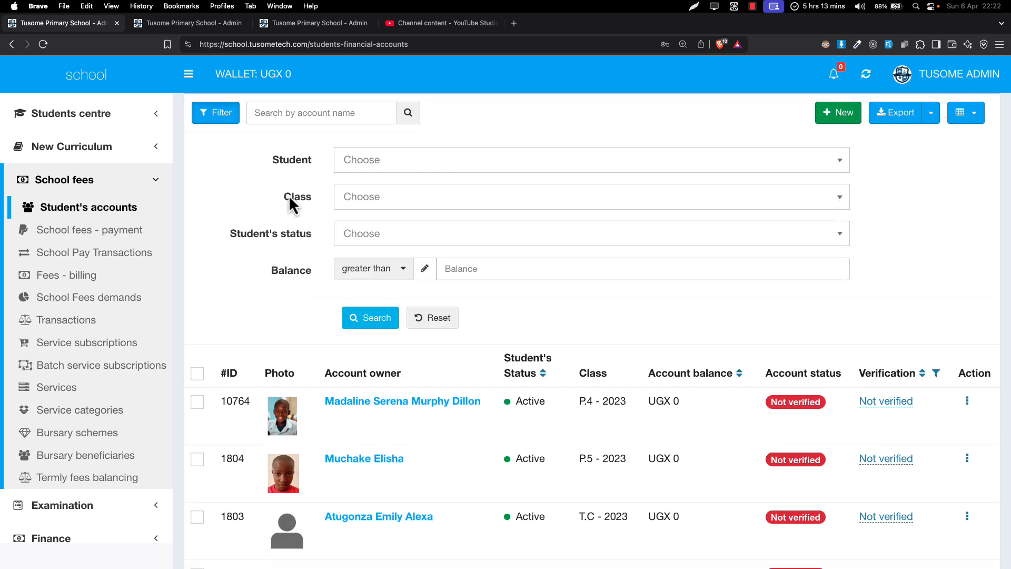
pyautogui.click(435, 167)
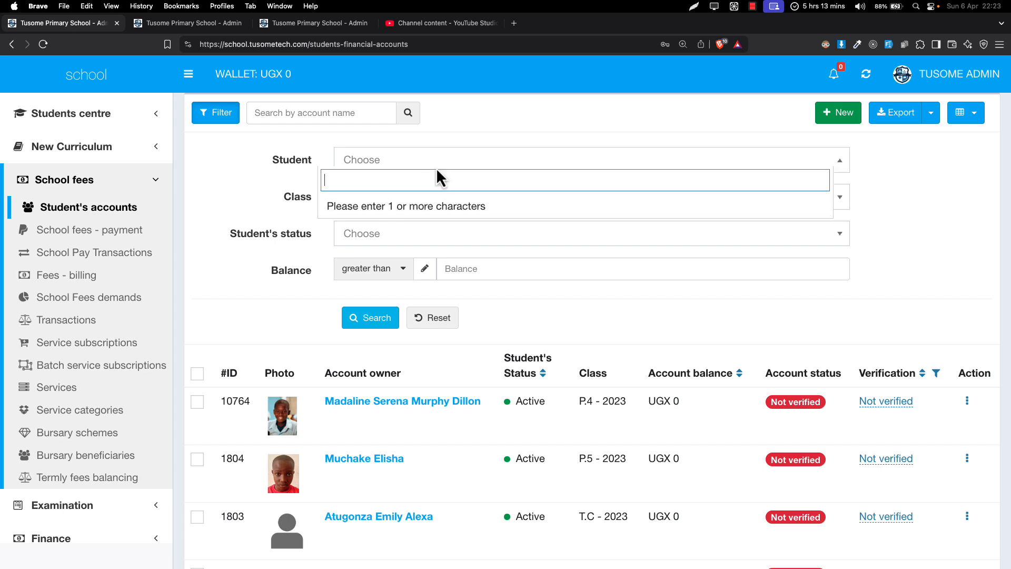
# Filter the student accounts by a balance less than -10000
pyautogui.click(485, 268)
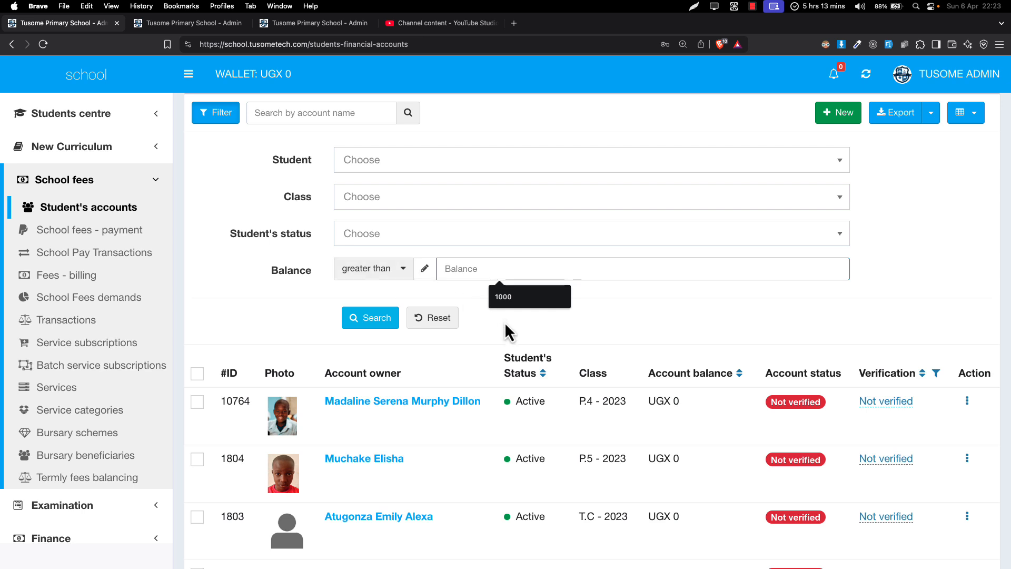
pyautogui.click(504, 305)
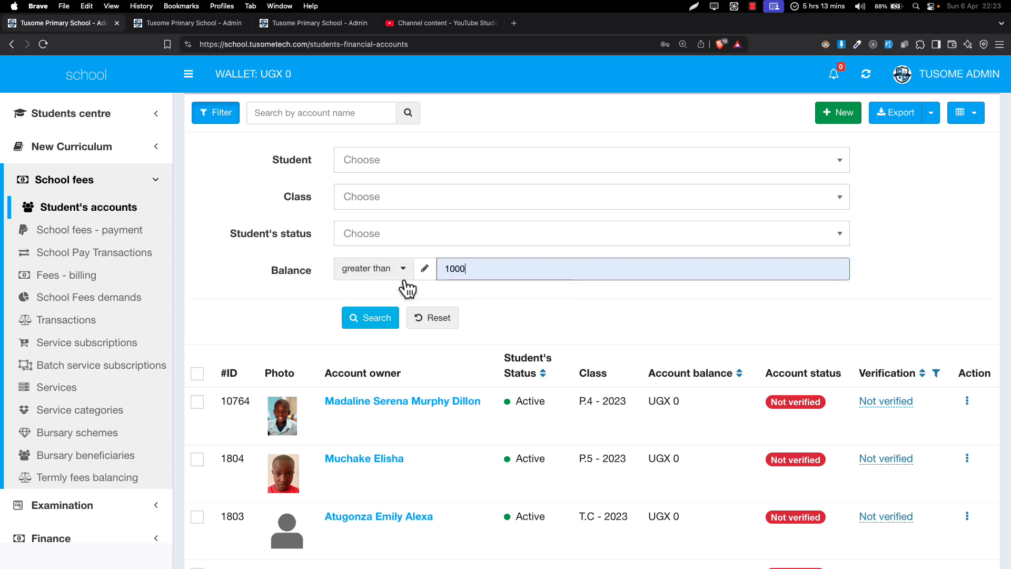
pyautogui.click(402, 271)
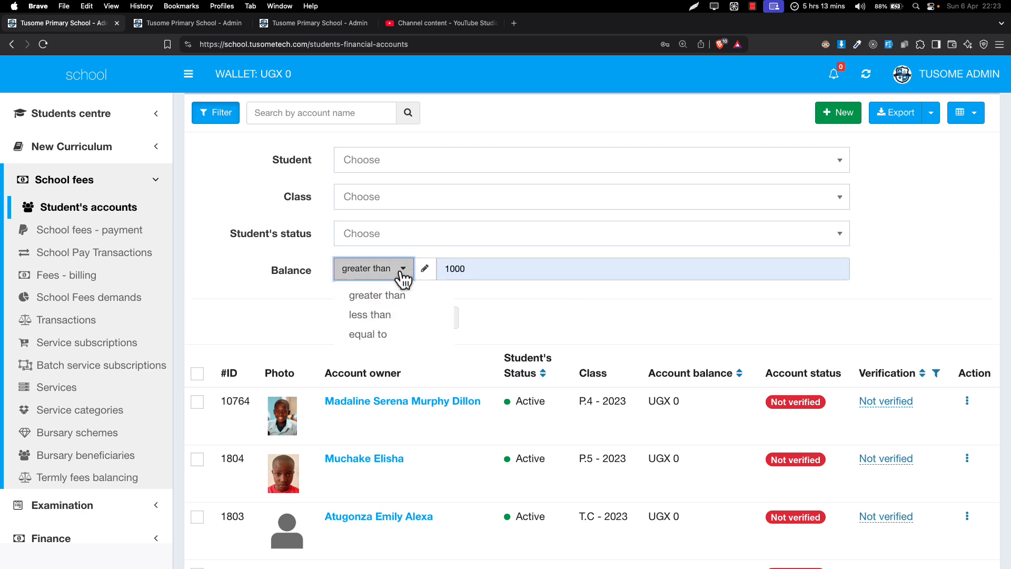
pyautogui.click(388, 321)
pyautogui.click(442, 317)
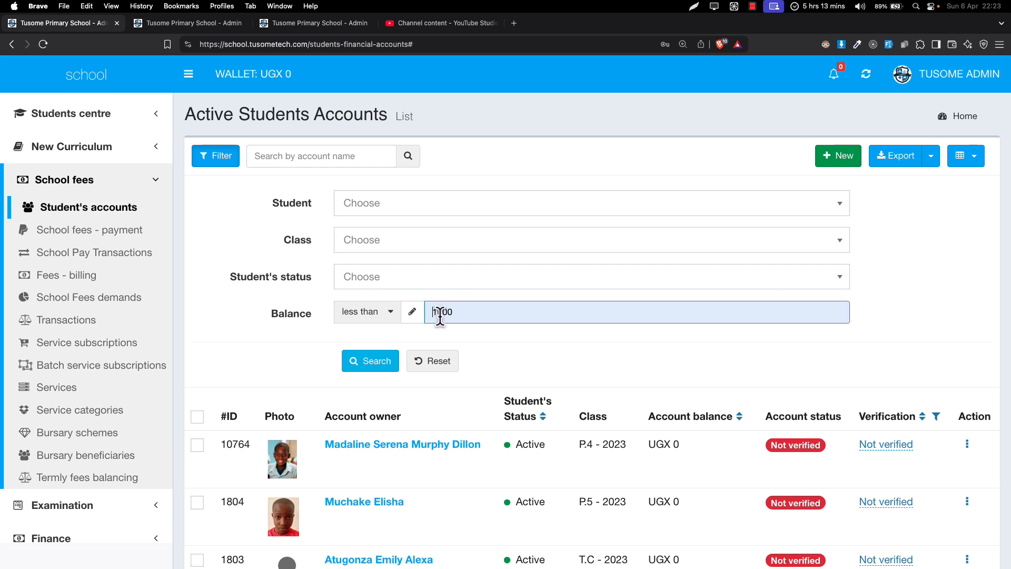
pyautogui.write('-')
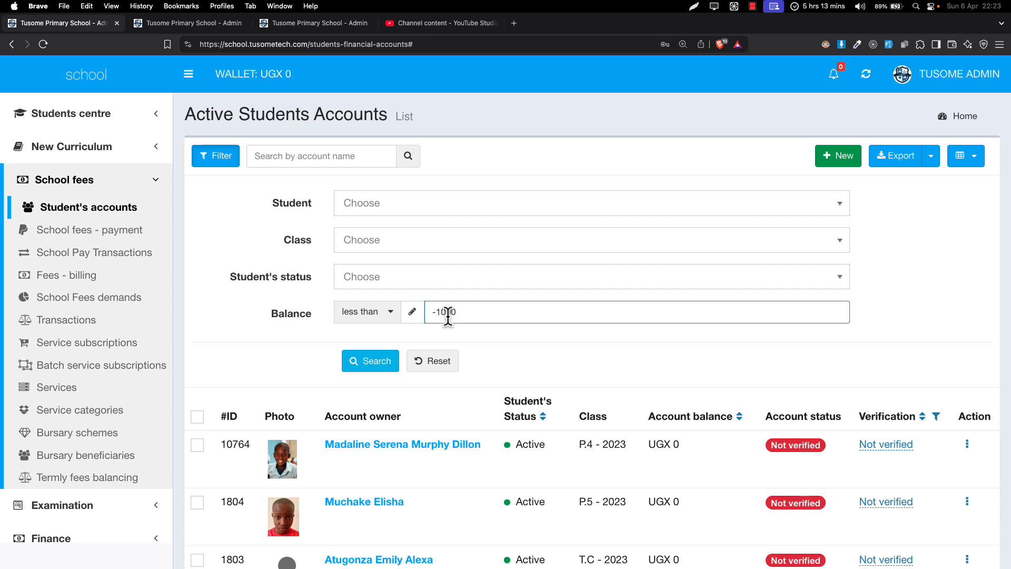
pyautogui.moveTo(451, 312); pyautogui.dragTo(413, 318)
pyautogui.click(369, 364)
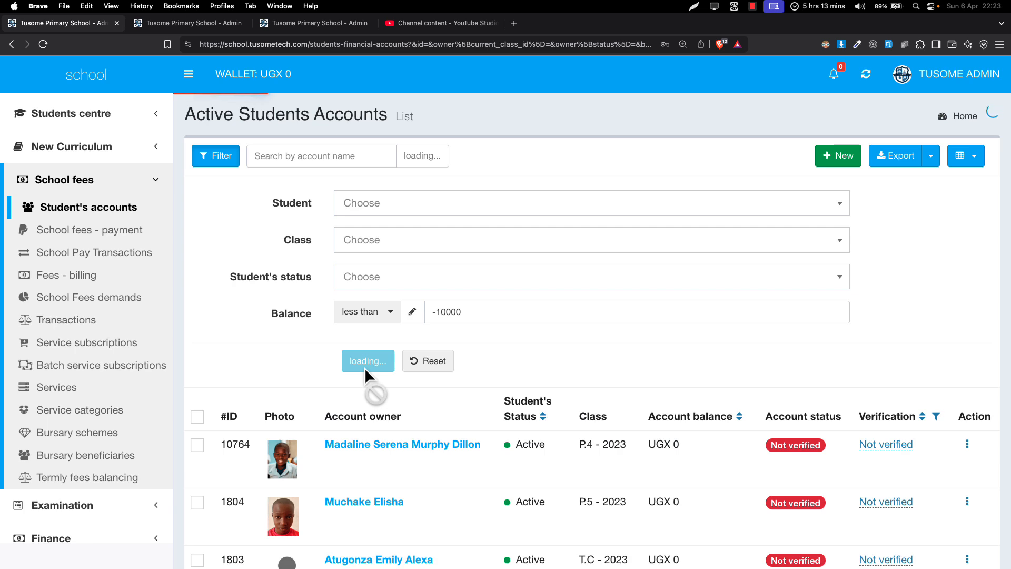
# Look through the filtered accounts and compare their account balances with the balance filter
pyautogui.scroll(-6, 364, 369)
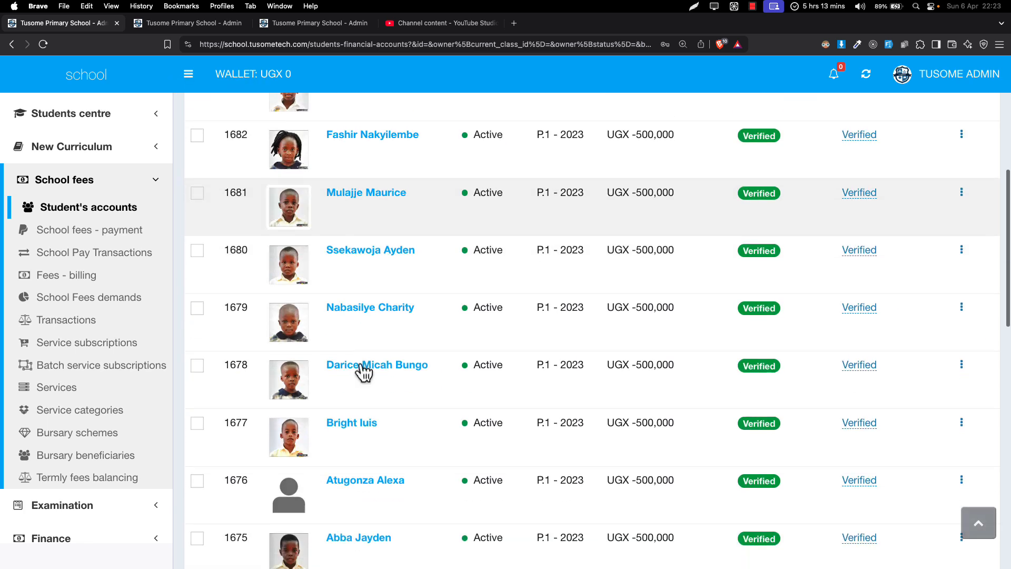
pyautogui.scroll(-5, 363, 372)
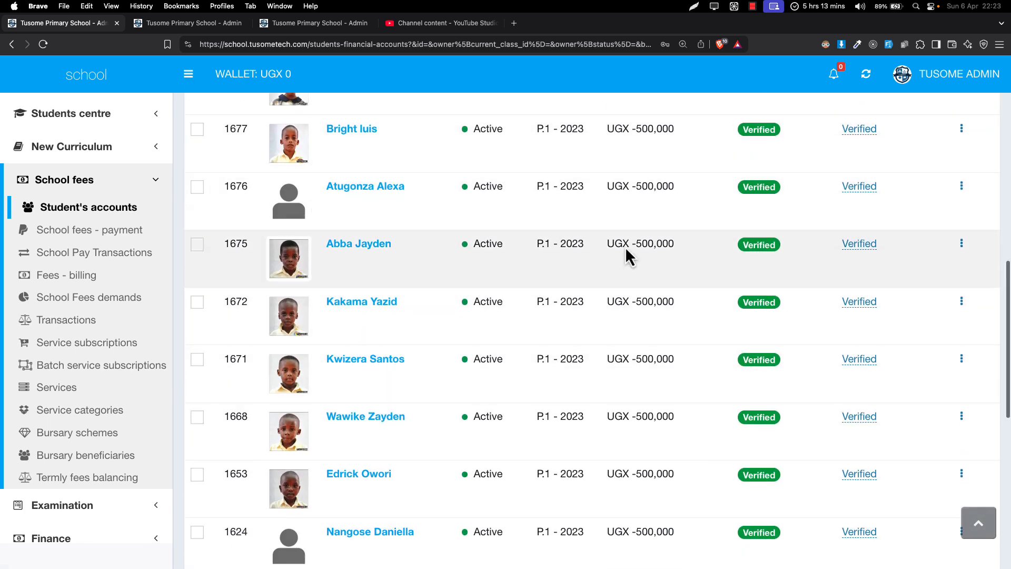
pyautogui.scroll(10, 625, 246)
pyautogui.click(441, 311)
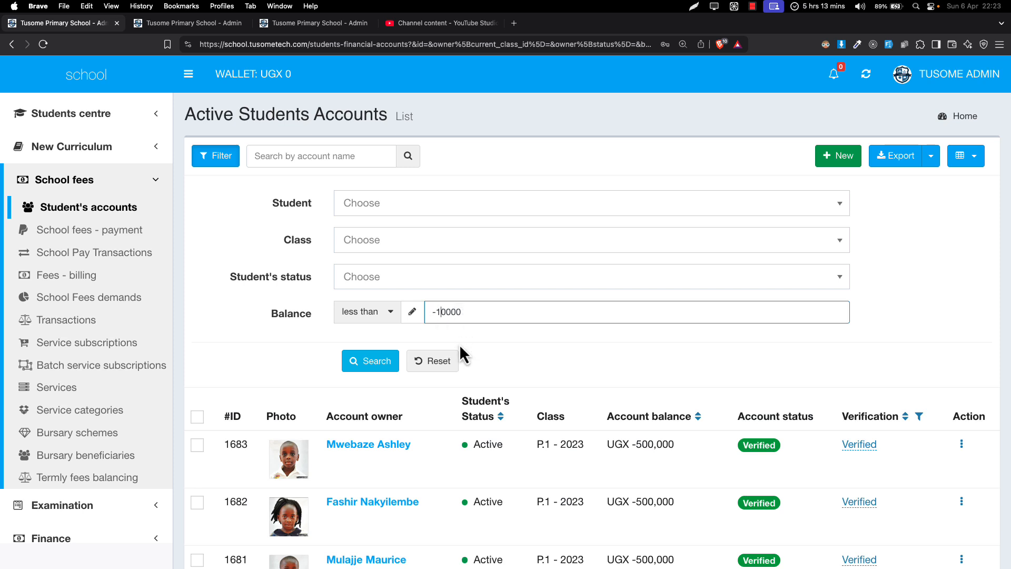
pyautogui.scroll(-3, 489, 381)
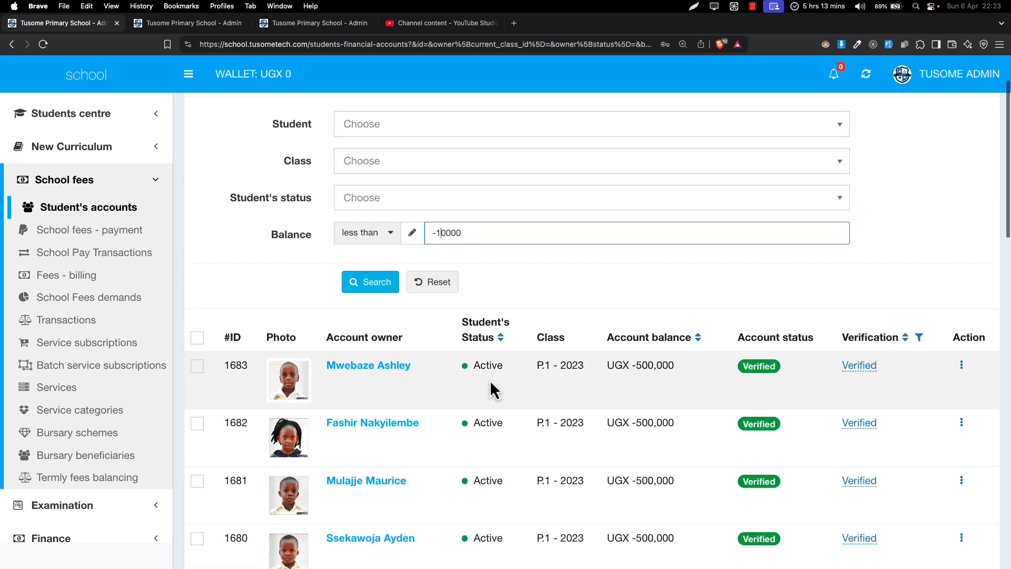
pyautogui.doubleClick(638, 369)
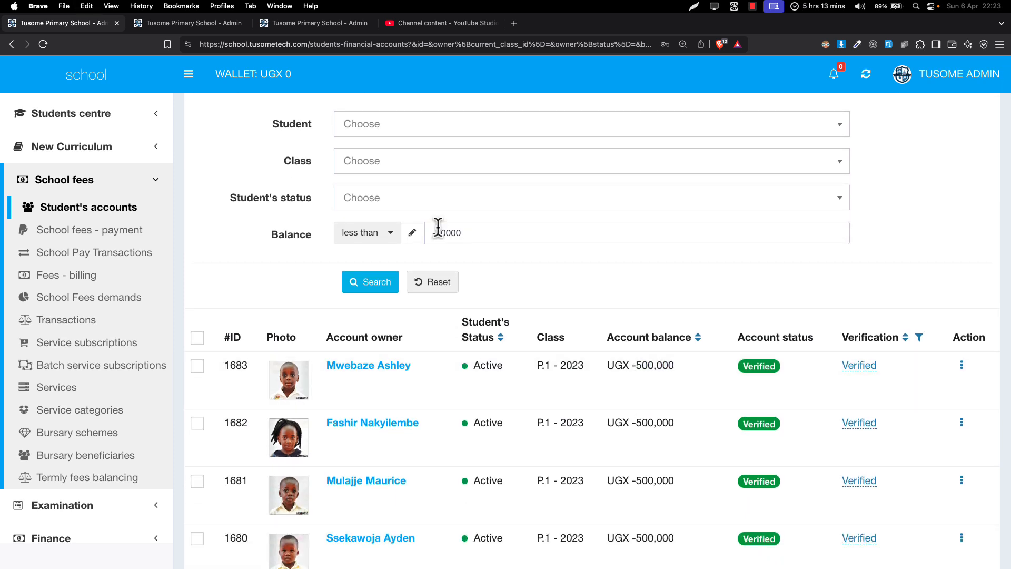
# Filter the student accounts by a balance less than -500000 and look through the resulting list
pyautogui.click(570, 232)
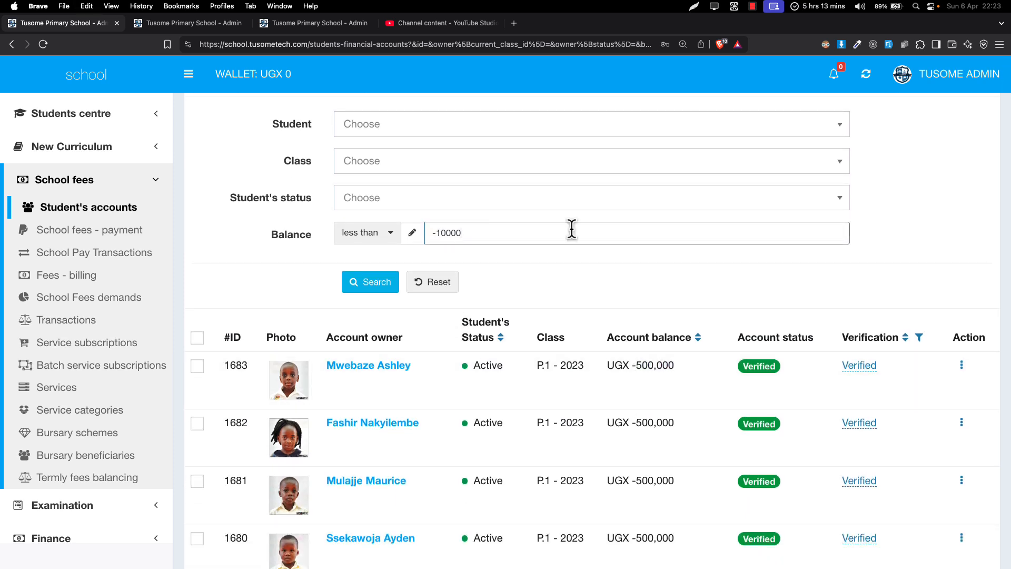
pyautogui.doubleClick(614, 228)
pyautogui.click(359, 290)
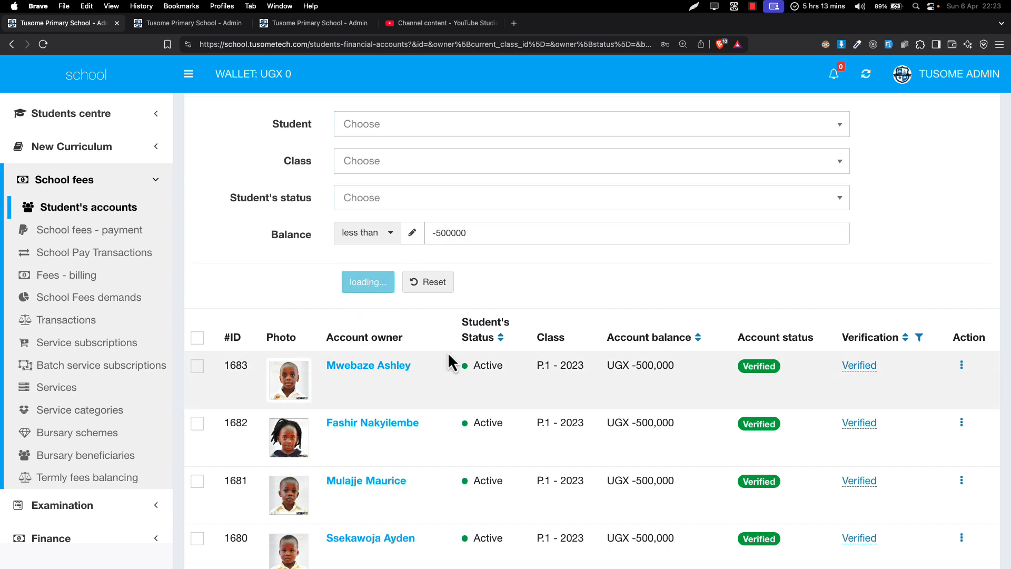
pyautogui.scroll(-7, 447, 352)
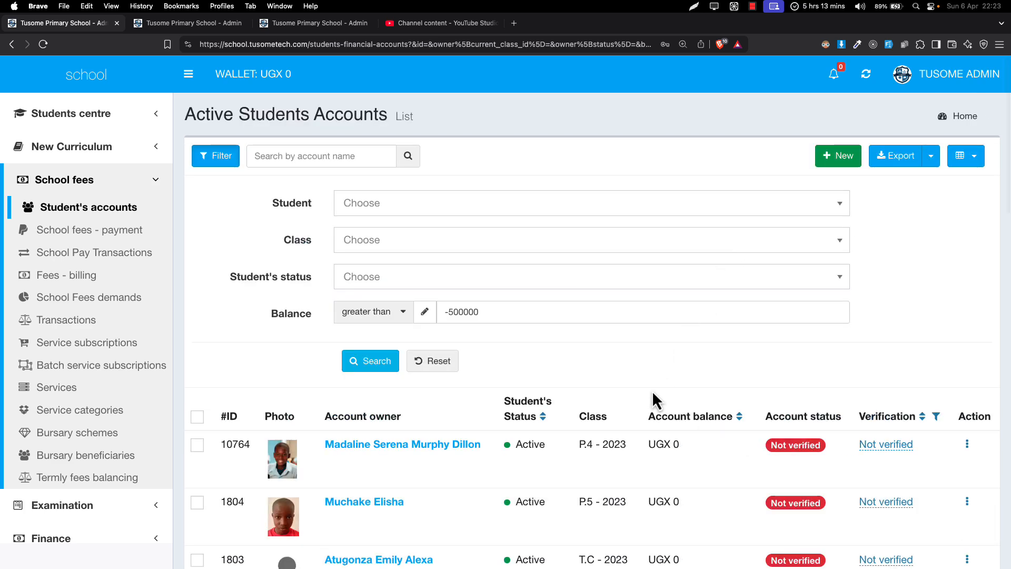
pyautogui.scroll(-8, 654, 400)
pyautogui.scroll(-5, 653, 400)
pyautogui.scroll(12, 653, 400)
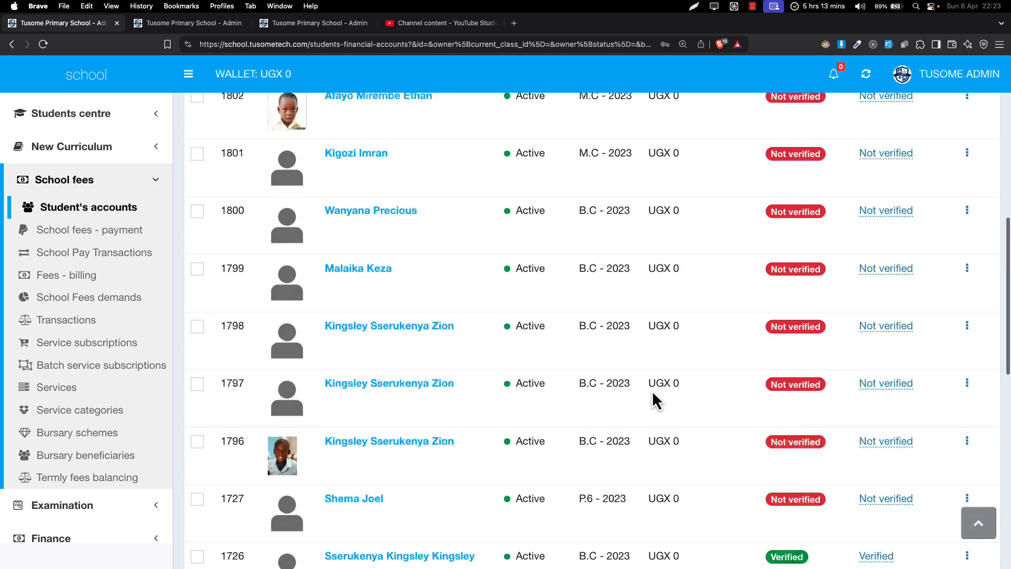
# Set the balance comparison back to less than and search the accounts again with -500000
pyautogui.click(367, 239)
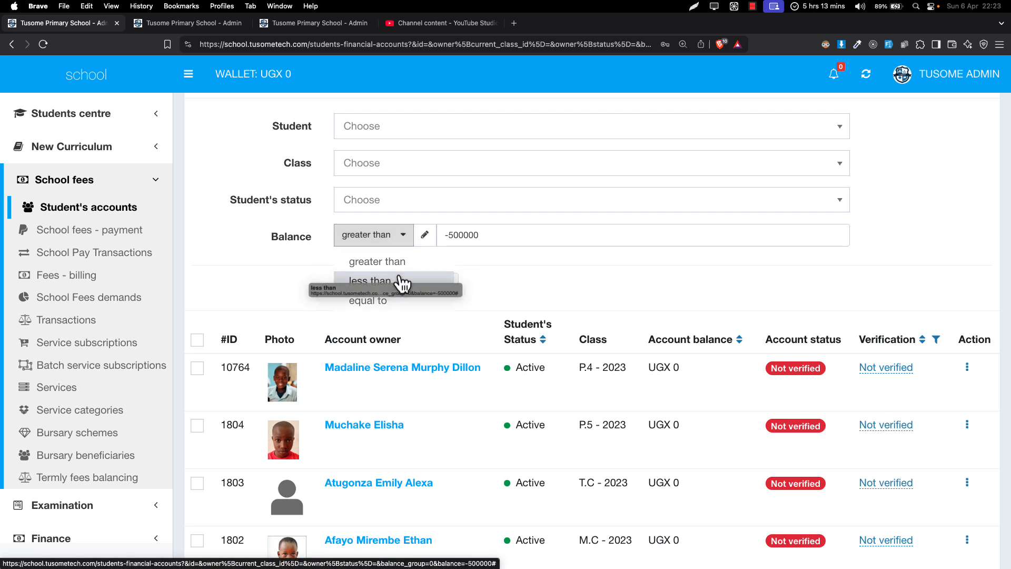
pyautogui.click(390, 282)
pyautogui.click(376, 351)
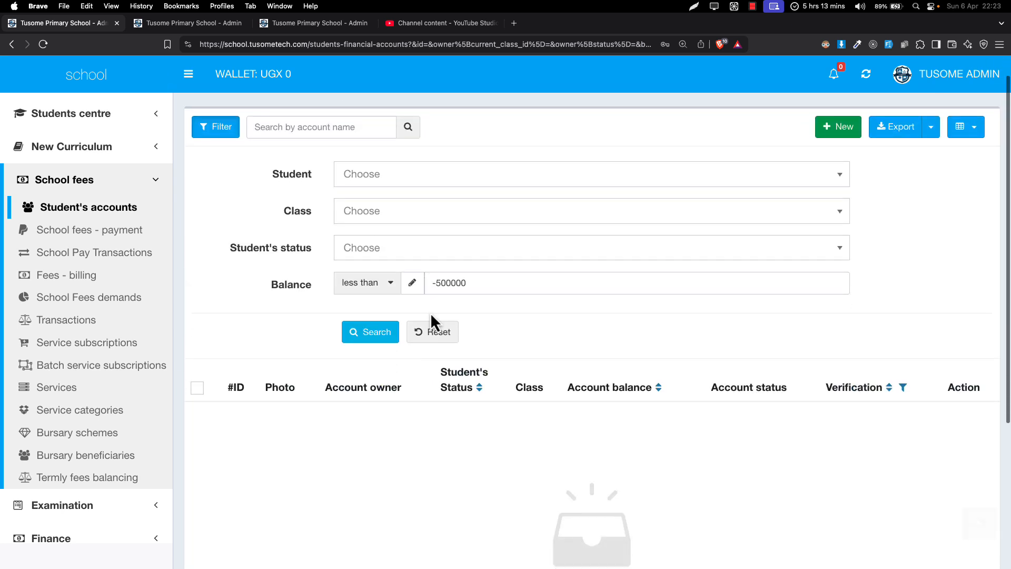
# Change the balance filter value to -400000 and search the accounts again
pyautogui.click(441, 266)
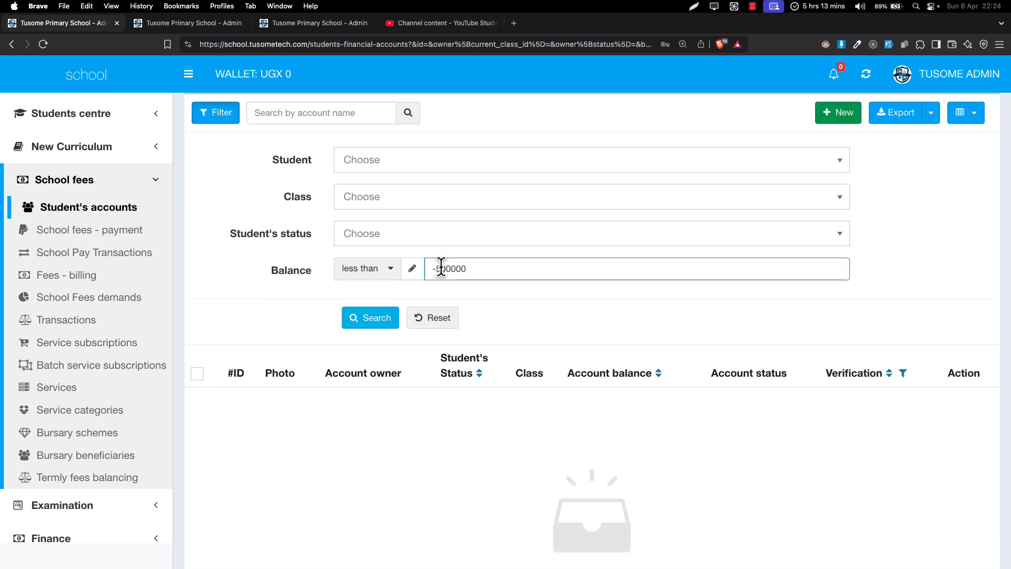
pyautogui.write('0')
pyautogui.click(378, 321)
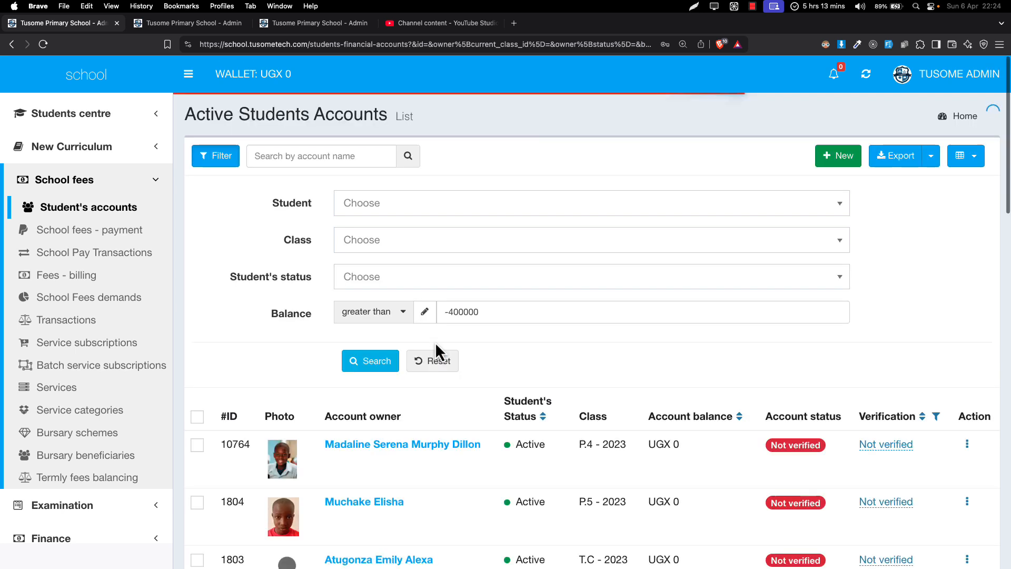
# Sort the filtered student accounts by account balance in descending order, switch to ascending order, and check the list
pyautogui.scroll(-1, 439, 350)
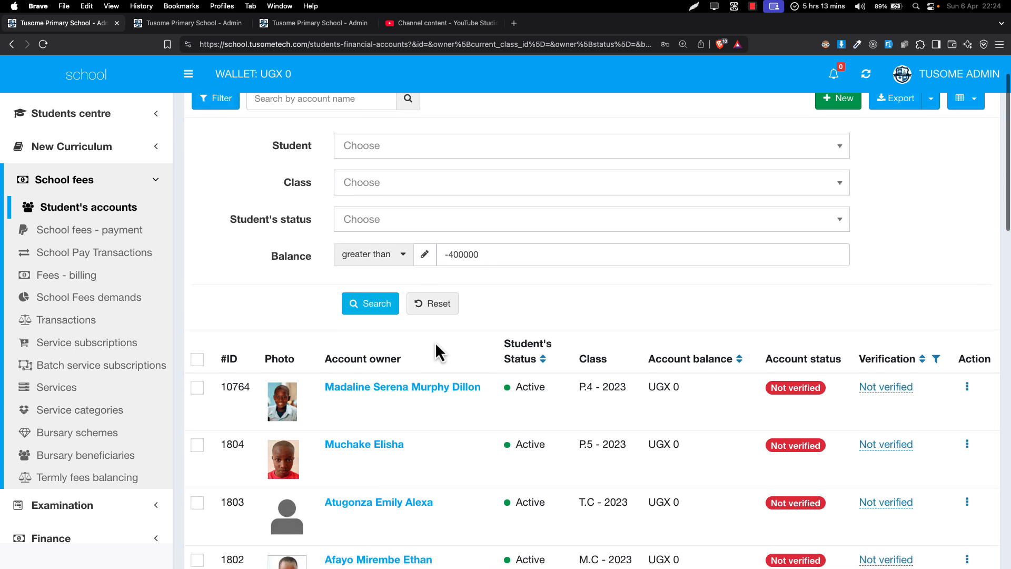
pyautogui.scroll(-5, 458, 254)
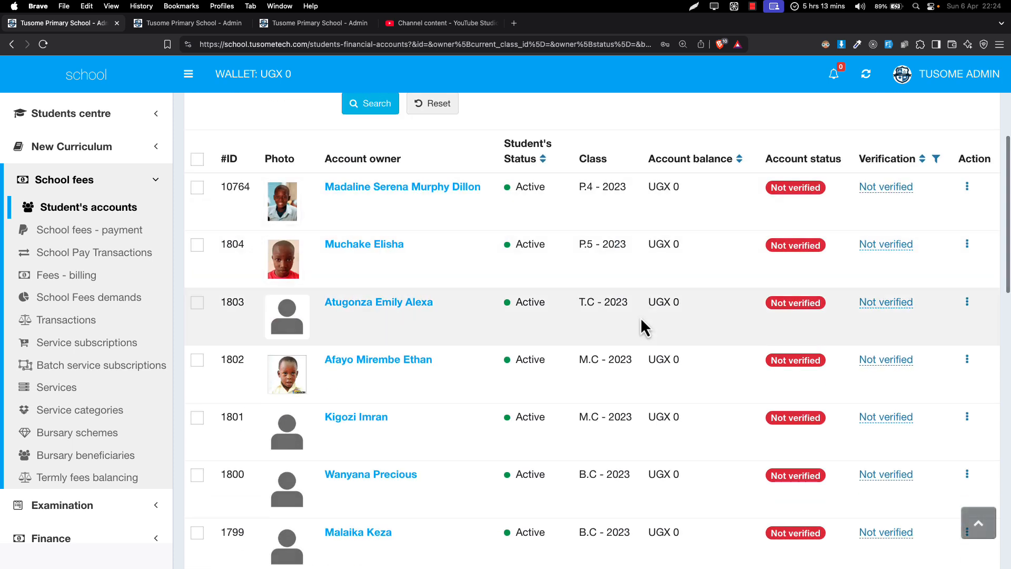
pyautogui.scroll(-2, 643, 323)
pyautogui.scroll(3, 643, 314)
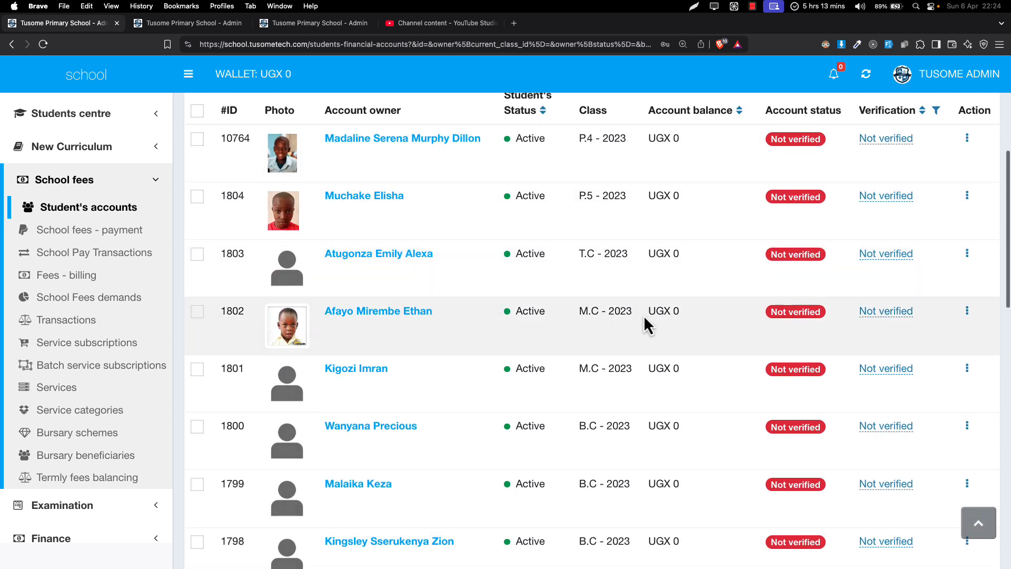
pyautogui.click(740, 187)
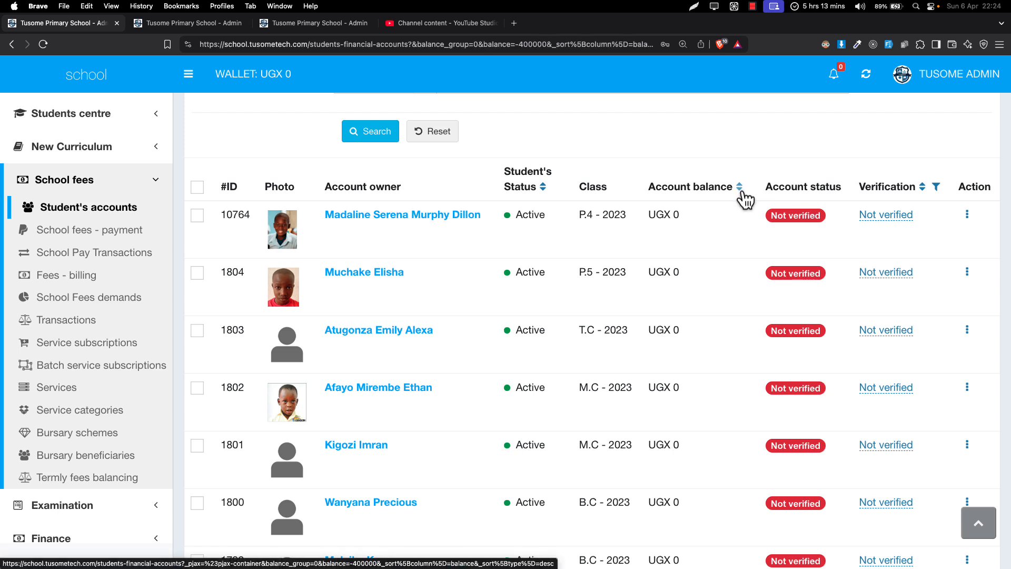
pyautogui.click(739, 187)
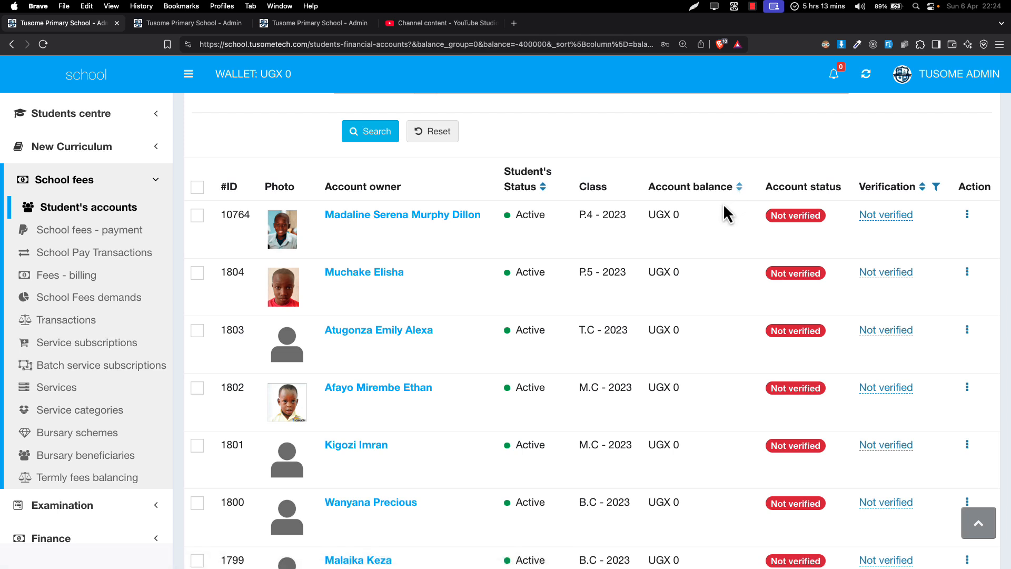
pyautogui.scroll(-3, 684, 438)
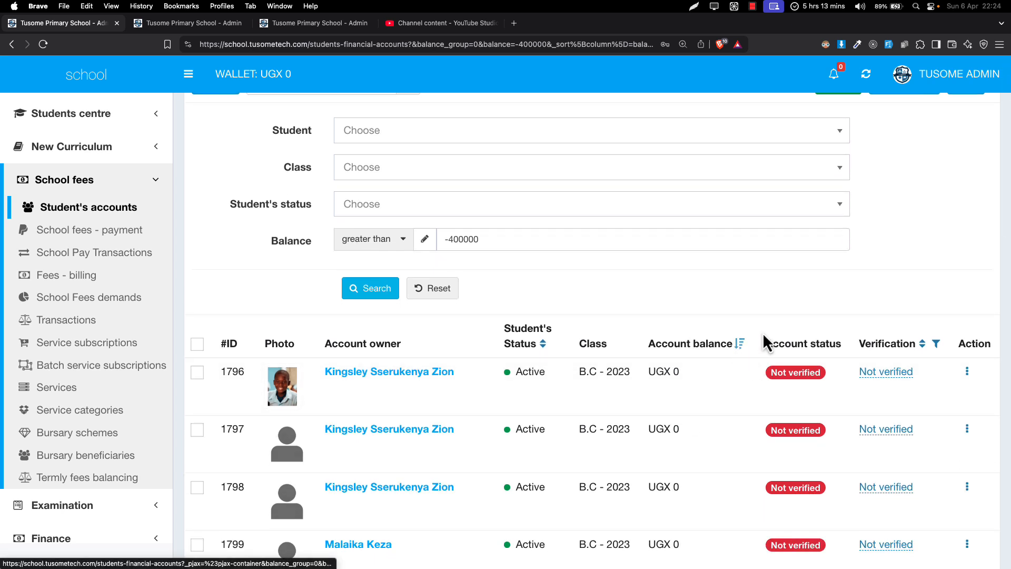
pyautogui.scroll(-1, 879, 280)
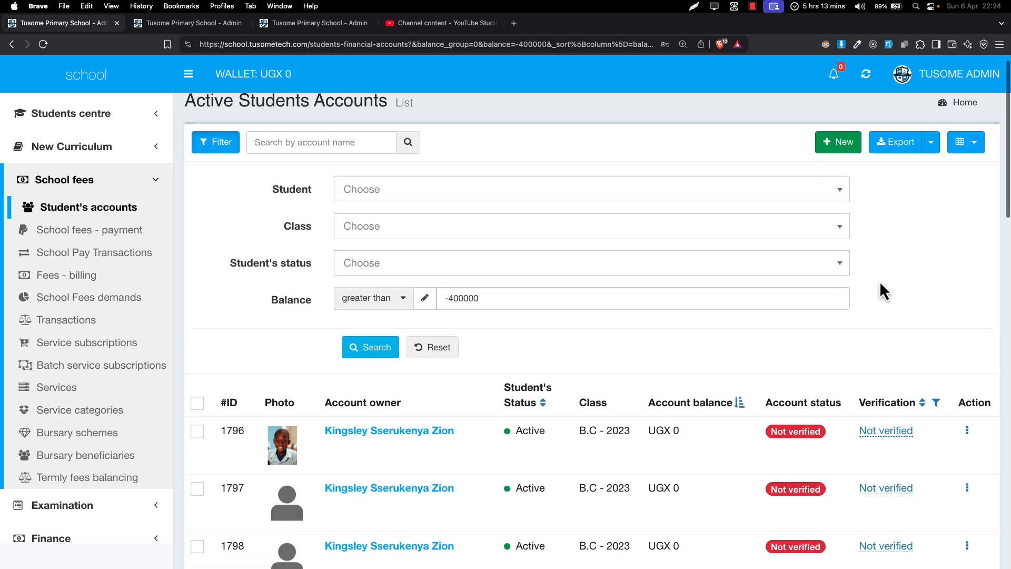
# Set the balance comparison to less than, search with -400000, and look at the resulting account balances
pyautogui.scroll(-3, 879, 280)
pyautogui.scroll(1, 443, 194)
pyautogui.click(379, 212)
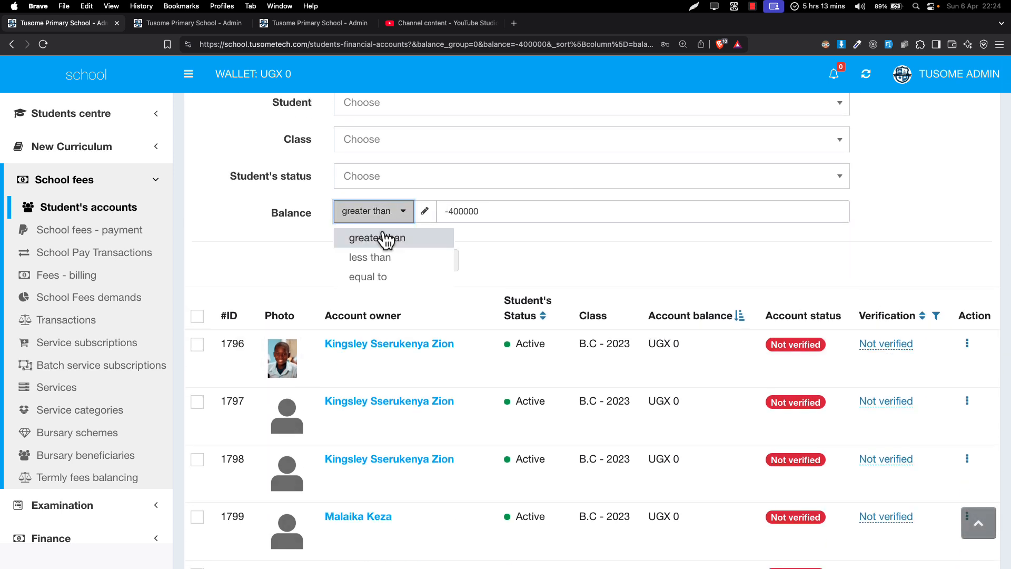
pyautogui.click(381, 259)
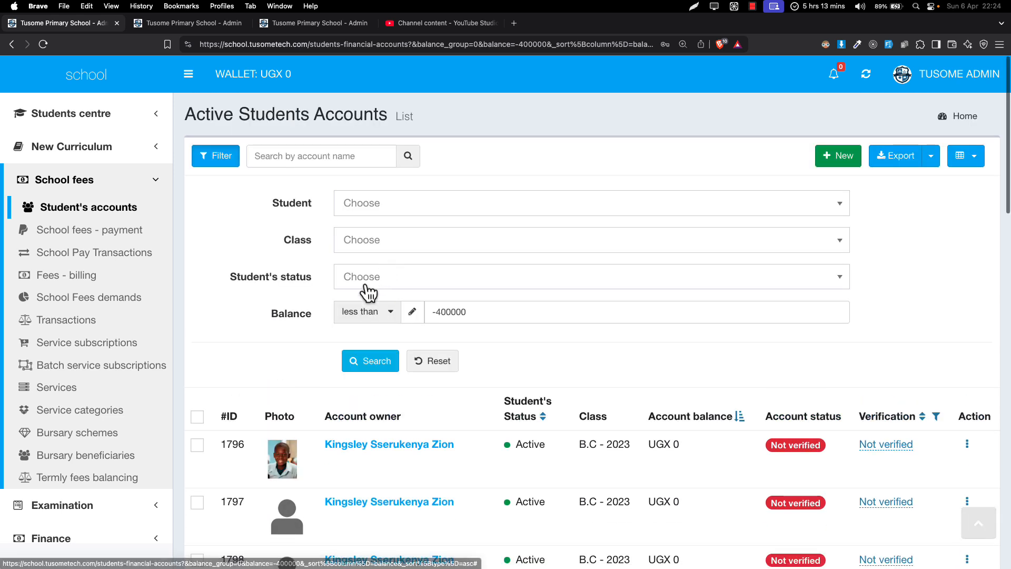
pyautogui.click(379, 358)
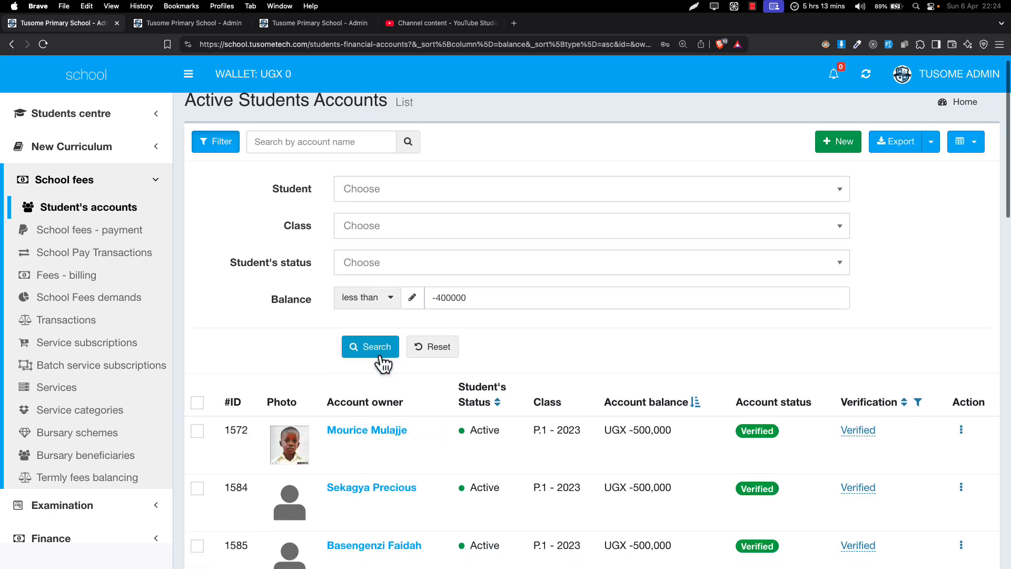
pyautogui.scroll(-1, 383, 364)
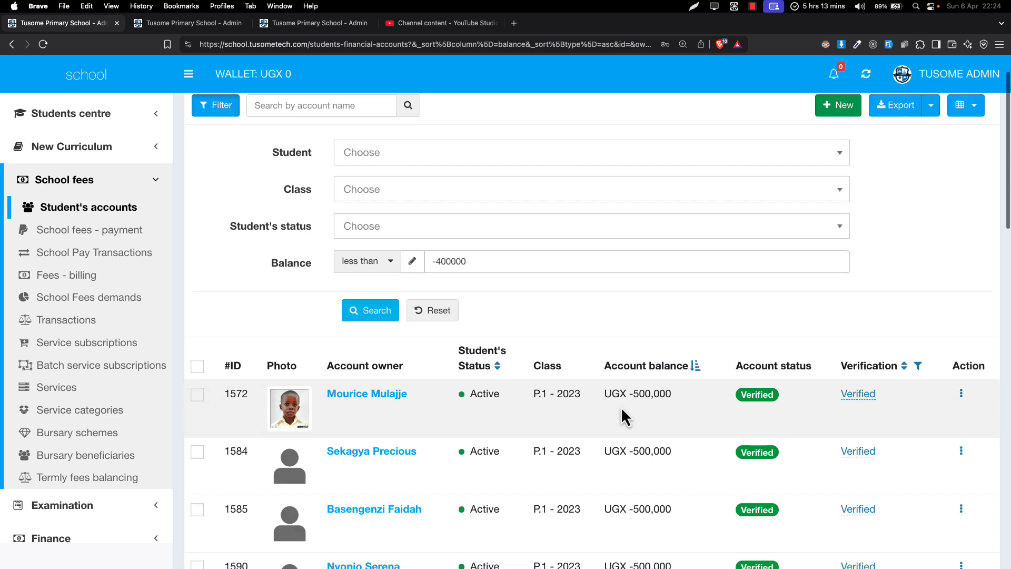
pyautogui.scroll(-1, 621, 407)
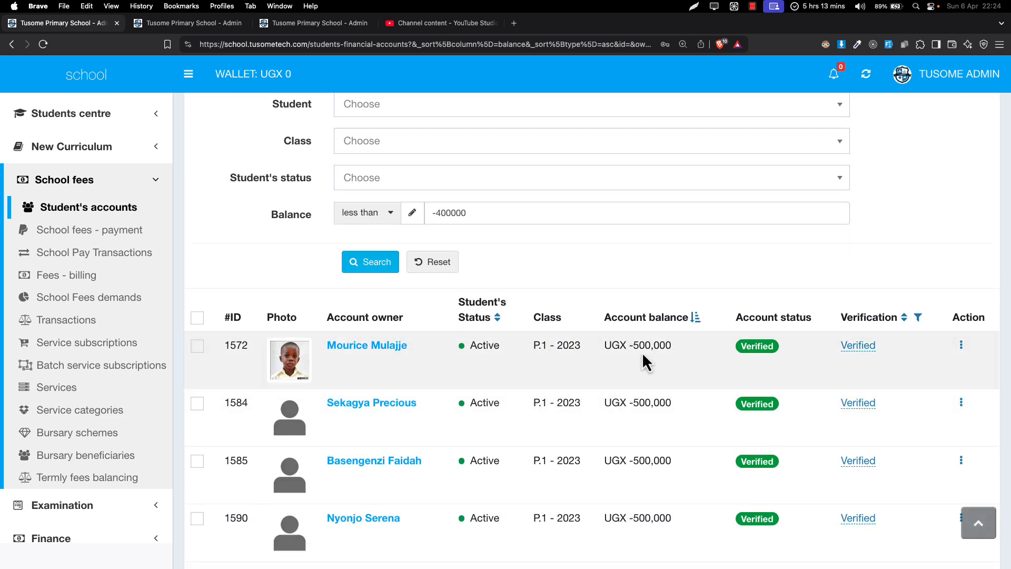
# Change the balance comparison to equal to and search for accounts at -400000
pyautogui.click(392, 214)
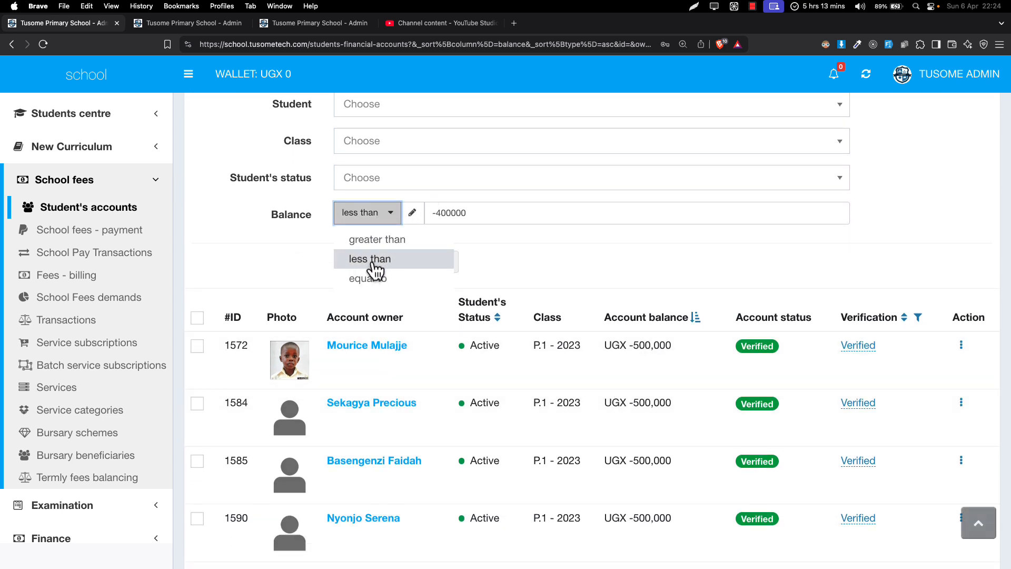
pyautogui.click(367, 279)
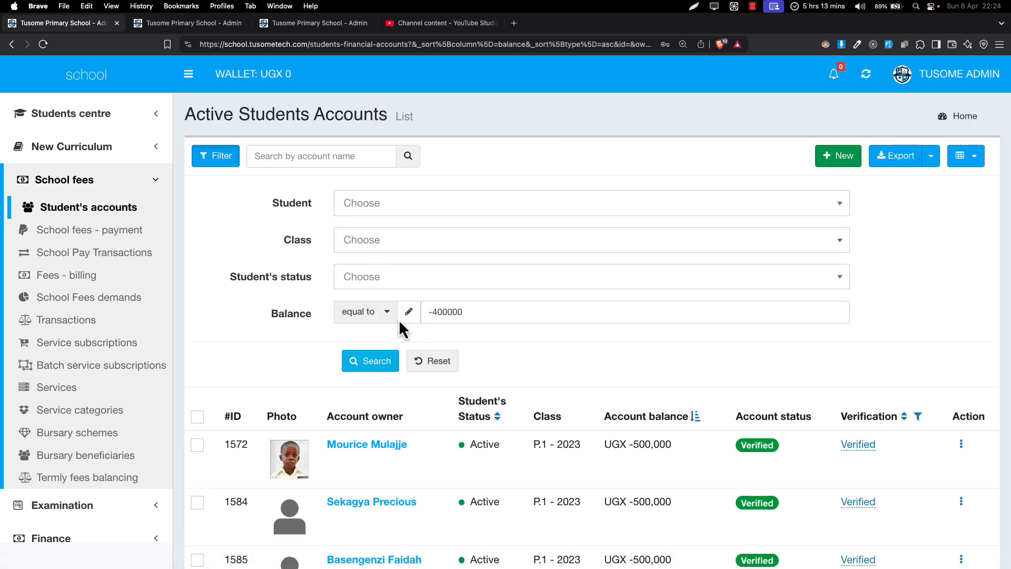
pyautogui.click(384, 361)
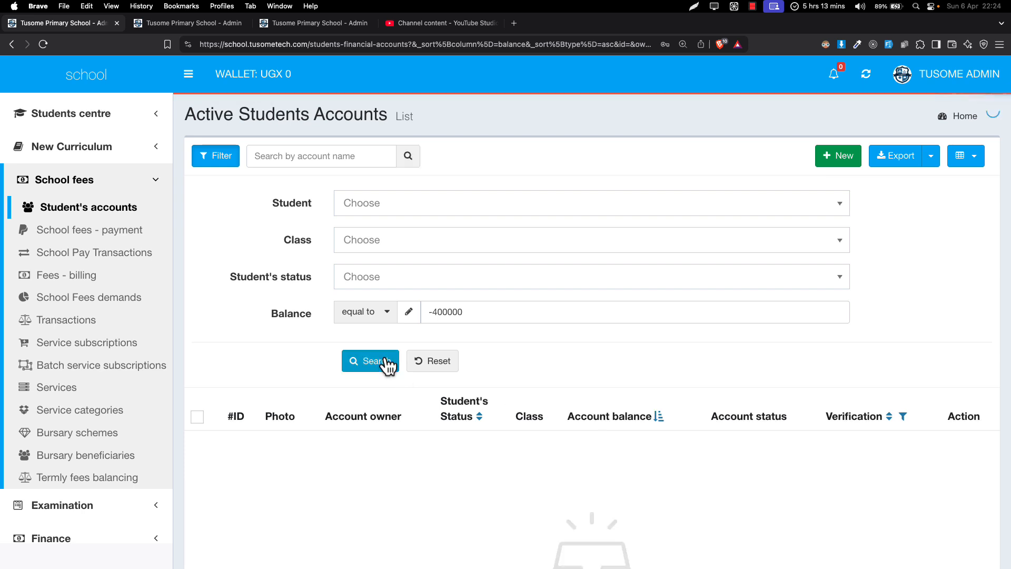
# Change the balance filter value to -500000, search the accounts again, and look through the list
pyautogui.scroll(-2, 387, 363)
pyautogui.click(441, 251)
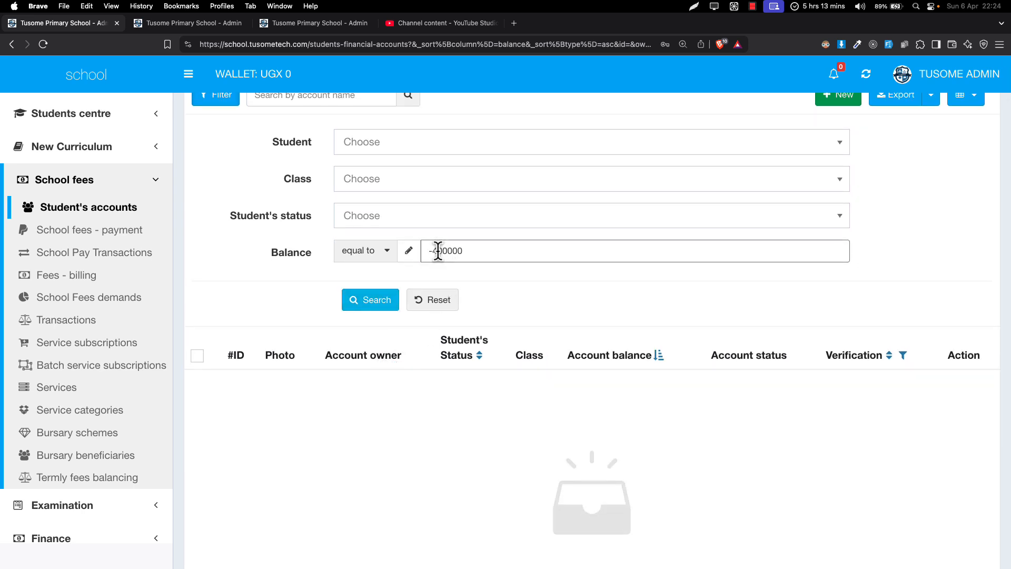
pyautogui.press('BackSpace')
pyautogui.write('5')
pyautogui.press('Return')
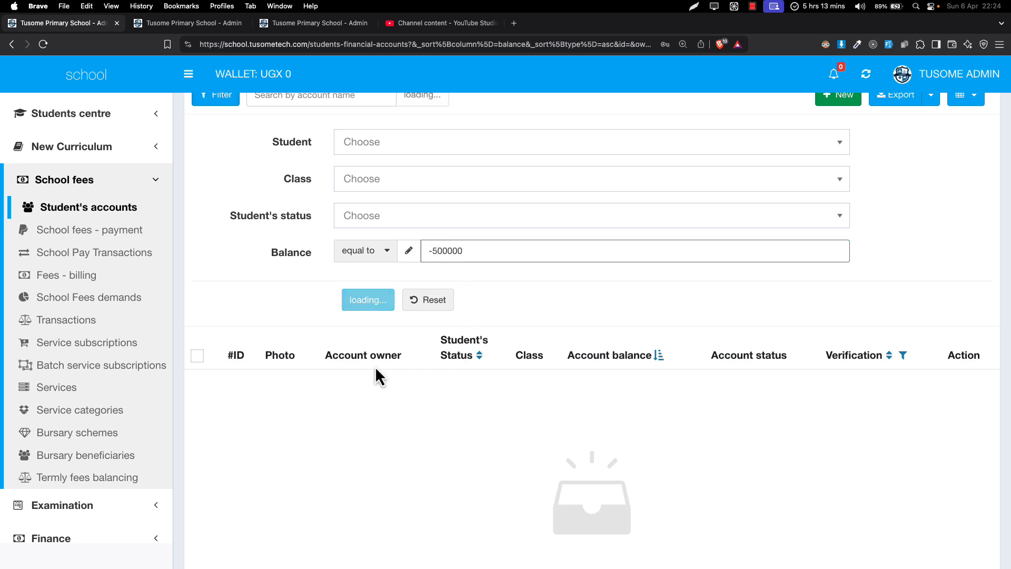
pyautogui.scroll(-3, 410, 364)
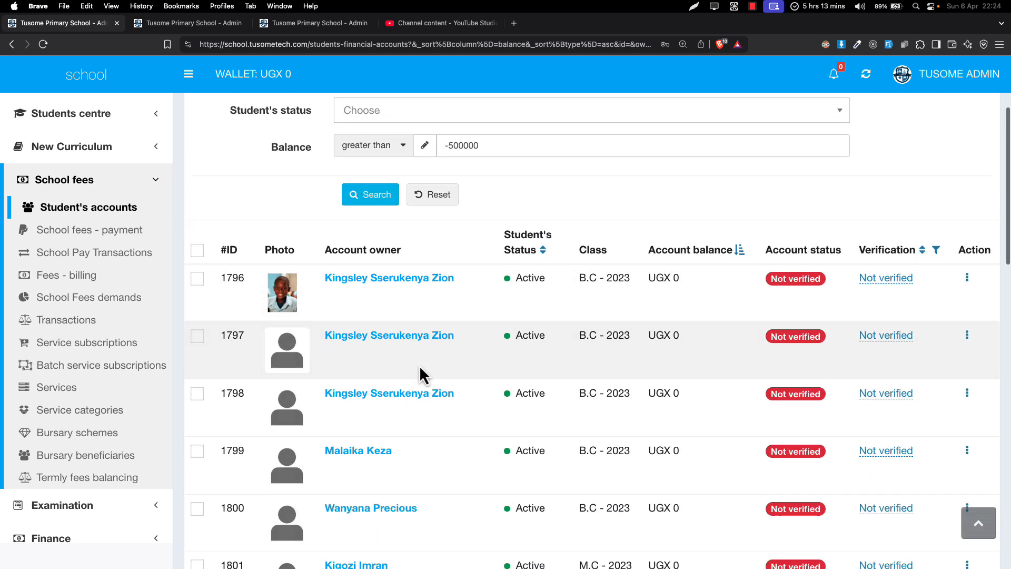
pyautogui.scroll(-3, 562, 276)
pyautogui.scroll(6, 566, 273)
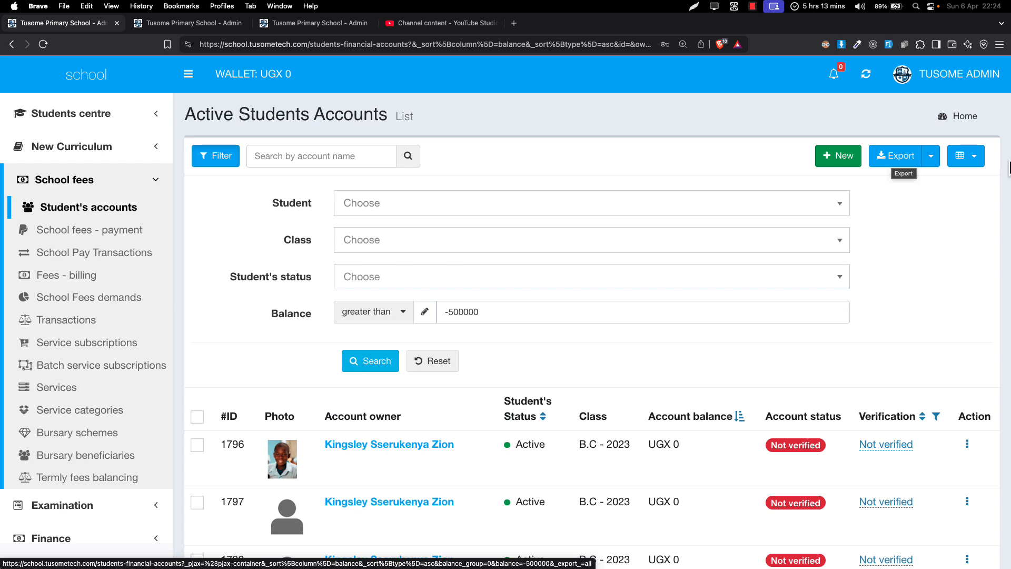
# Hide the Photo, Student's Status, Account status and Verification columns in the accounts list
pyautogui.click(956, 160)
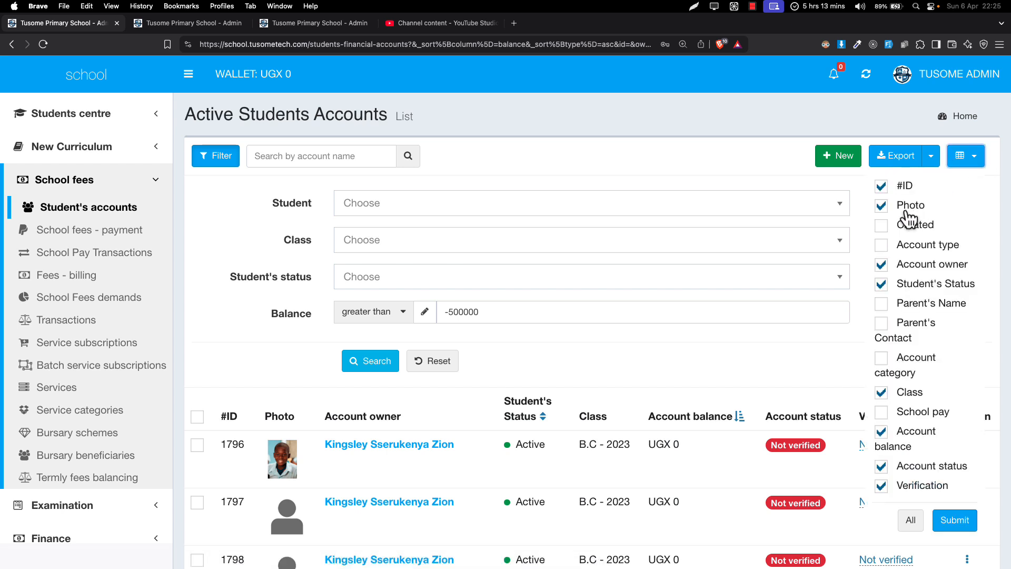
pyautogui.click(904, 208)
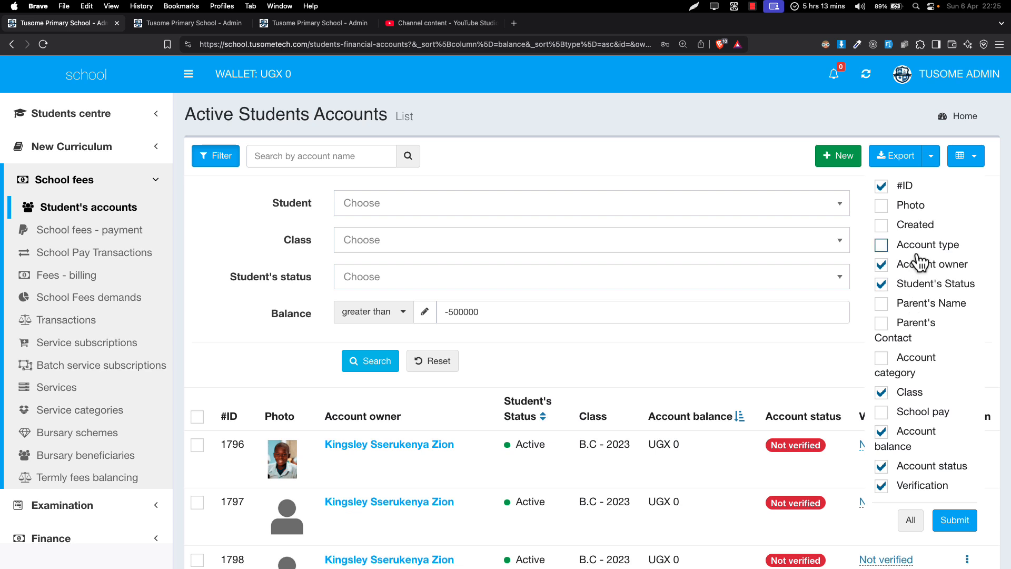
pyautogui.click(902, 287)
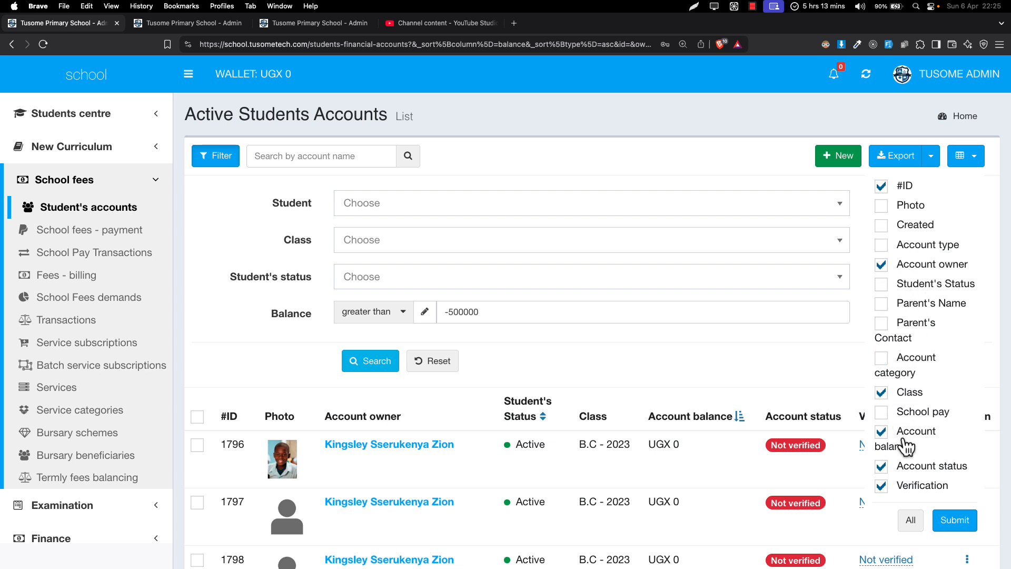
pyautogui.click(882, 467)
pyautogui.click(883, 485)
pyautogui.scroll(-2, 895, 485)
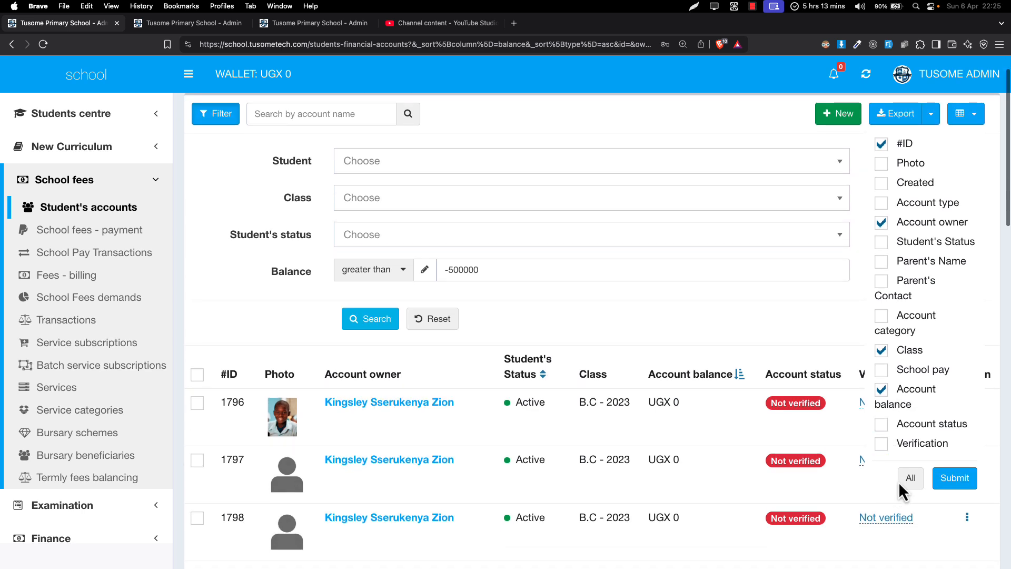
pyautogui.click(956, 477)
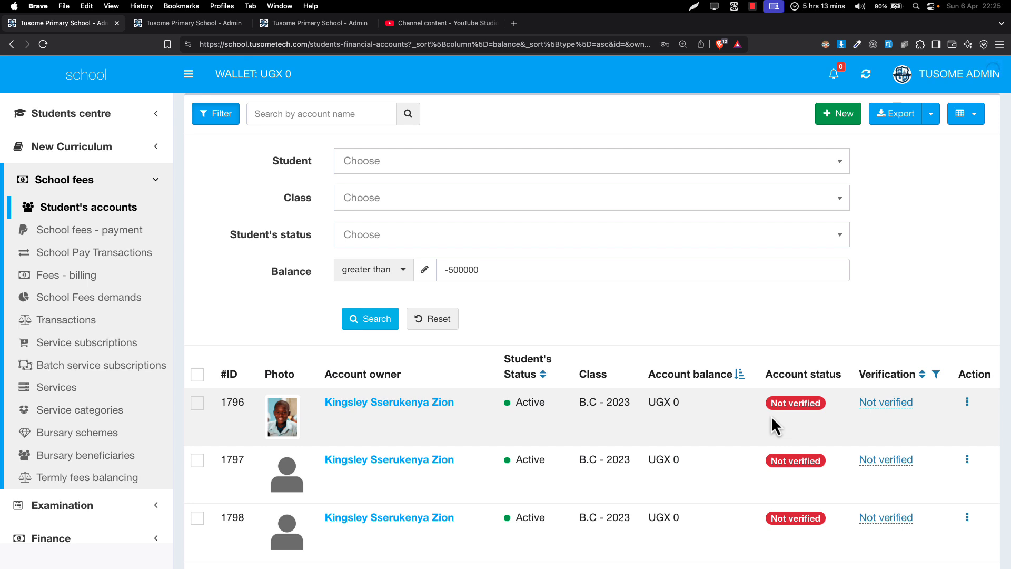
# Look through the reduced accounts table and sort it by account balance in descending order
pyautogui.scroll(-3, 770, 415)
pyautogui.scroll(-5, 771, 416)
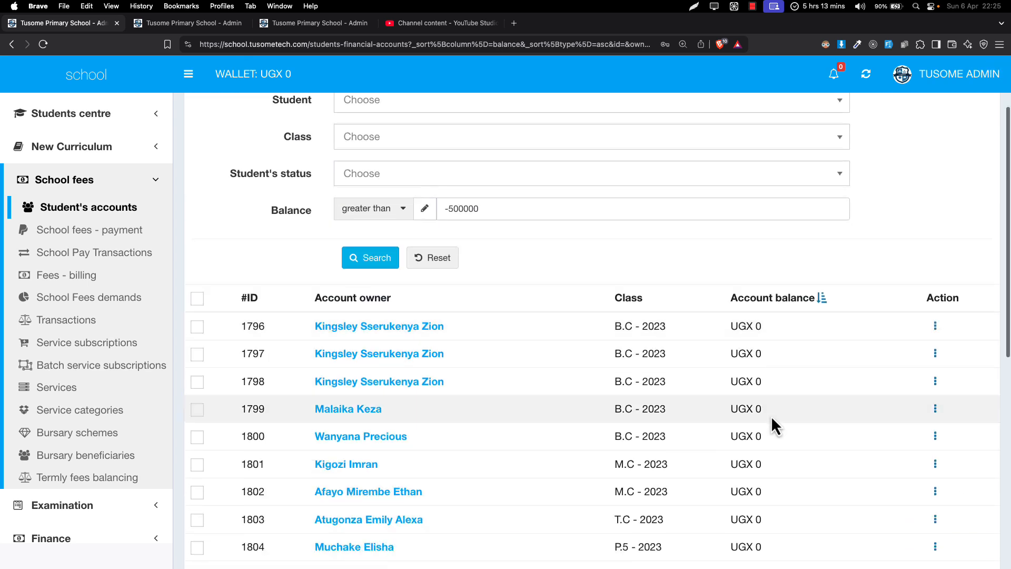
pyautogui.scroll(10, 771, 415)
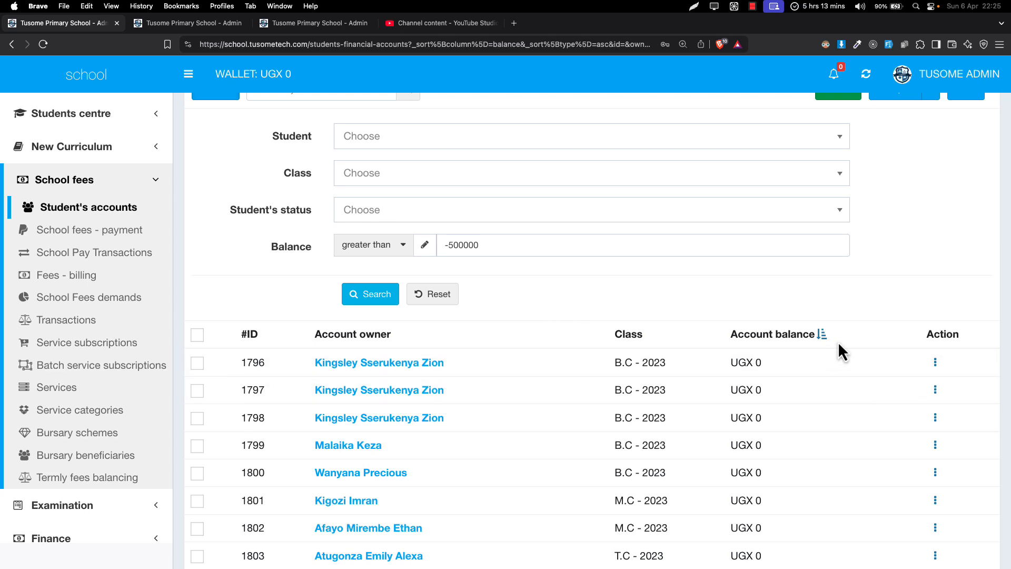
pyautogui.click(823, 336)
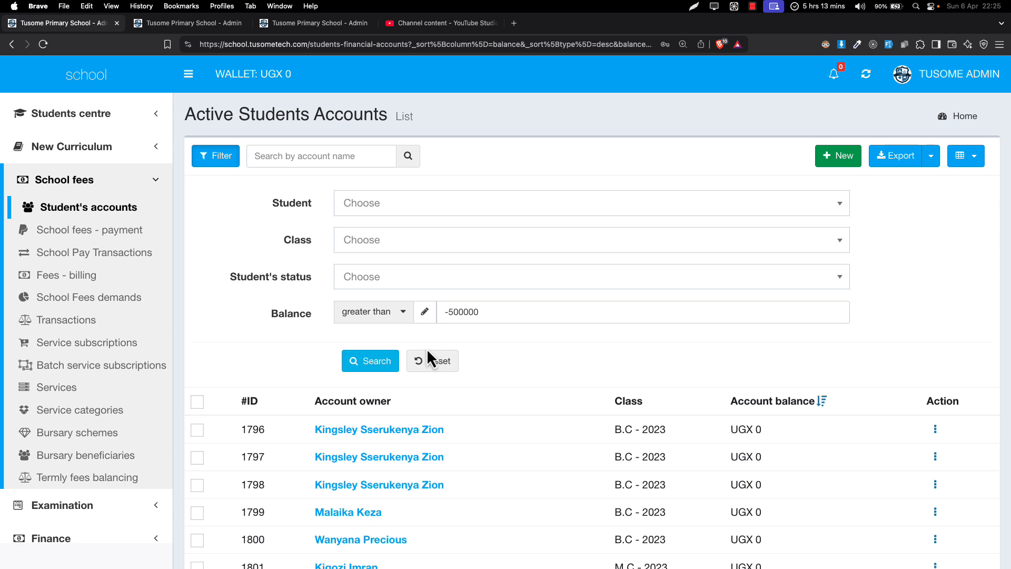
# Reset the balance filter and reopen the Student's accounts list with its default columns and order
pyautogui.click(430, 361)
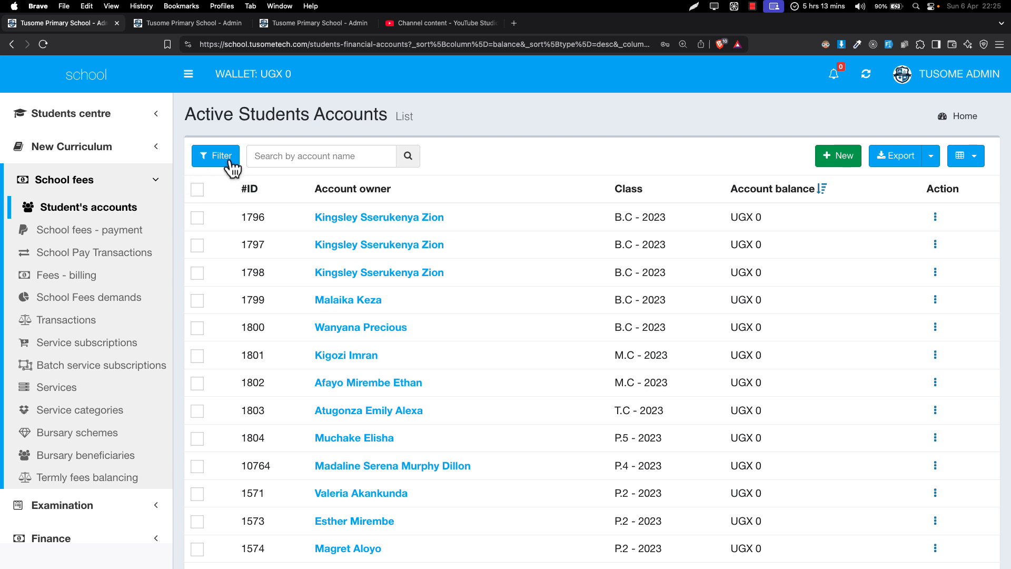
pyautogui.click(59, 209)
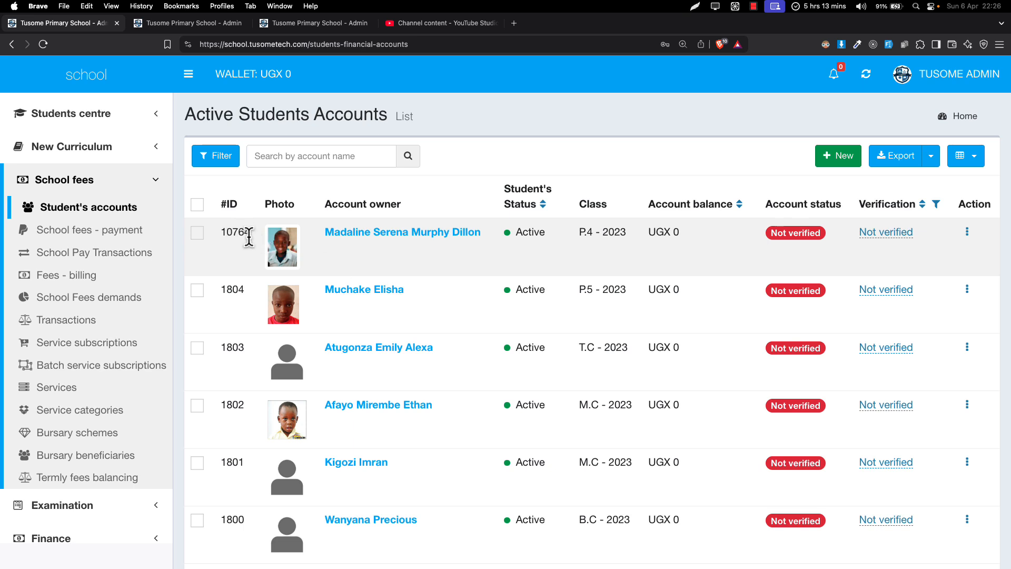
pyautogui.moveTo(227, 232); pyautogui.dragTo(294, 240)
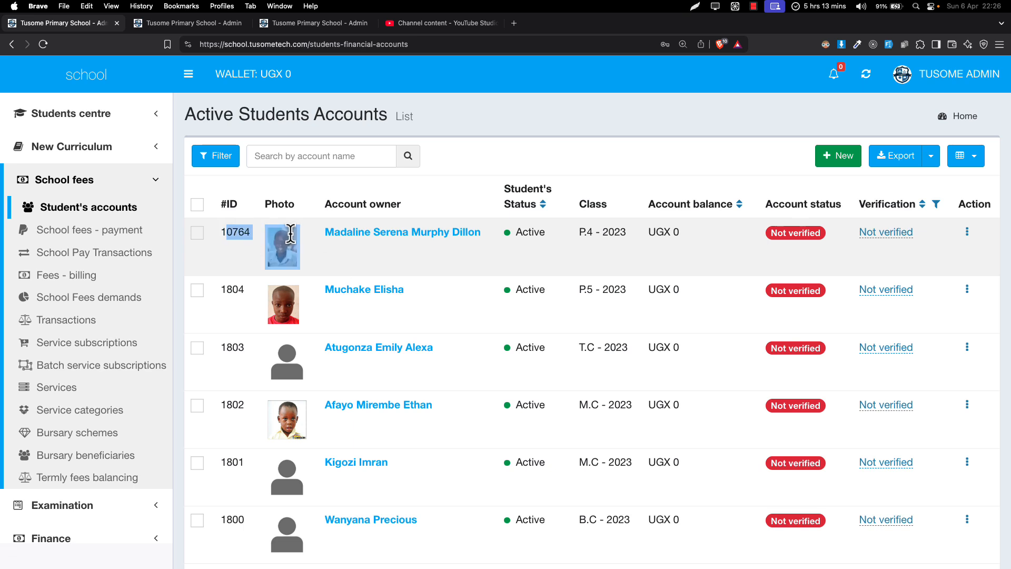
pyautogui.click(321, 260)
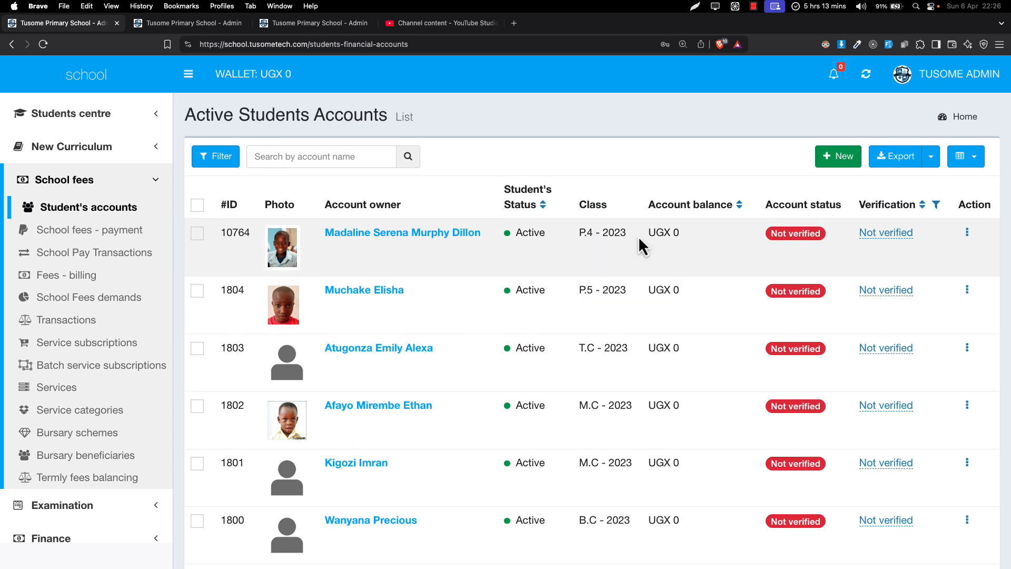
# Open the first listed student account for editing and review its account name, payable fees, paid fees and balance fields
pyautogui.click(968, 234)
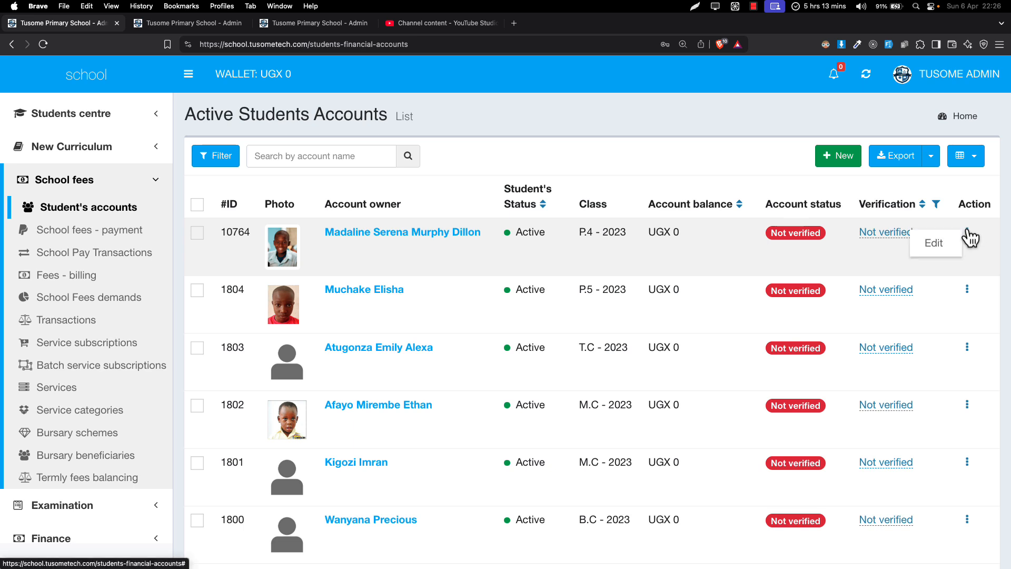
pyautogui.click(939, 244)
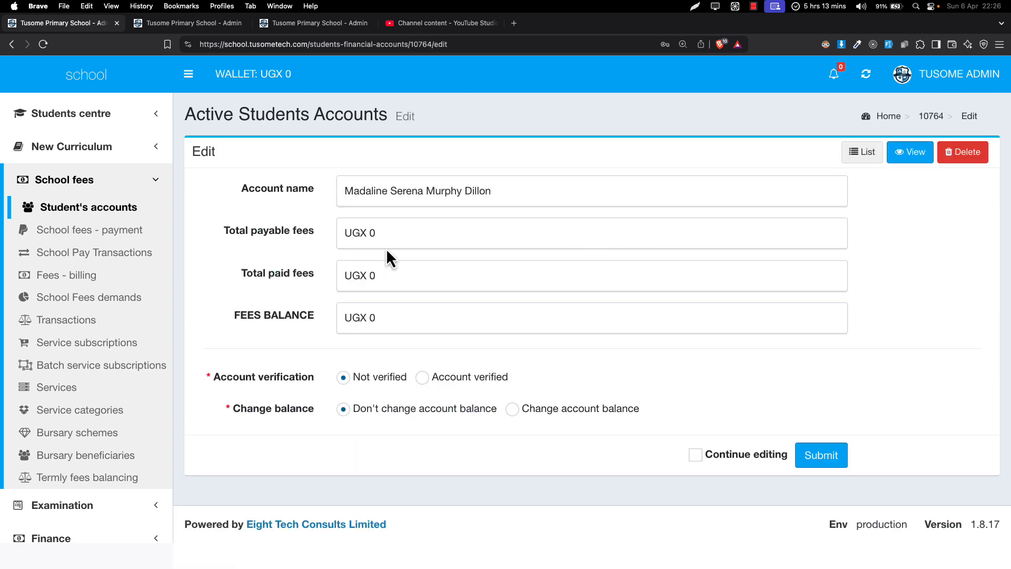
pyautogui.moveTo(266, 188); pyautogui.dragTo(293, 312)
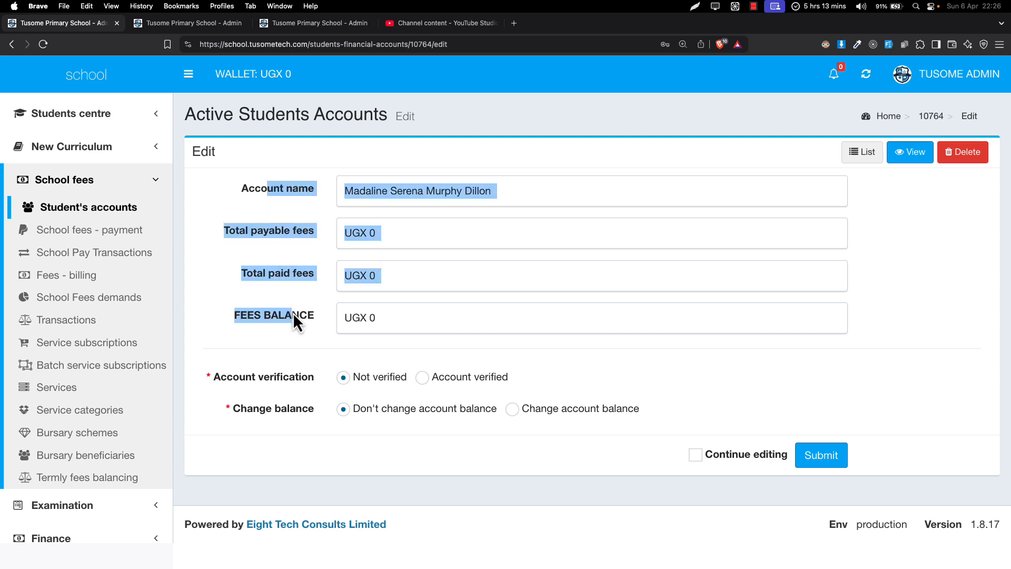
pyautogui.click(292, 312)
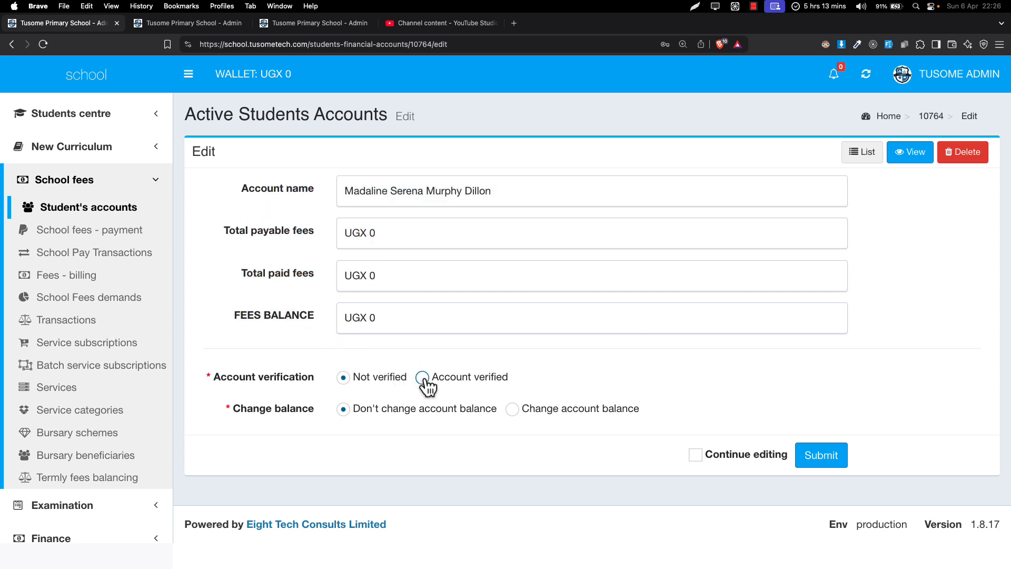
# Choose to change the account balance and enter -100000 as the new account balance
pyautogui.click(556, 410)
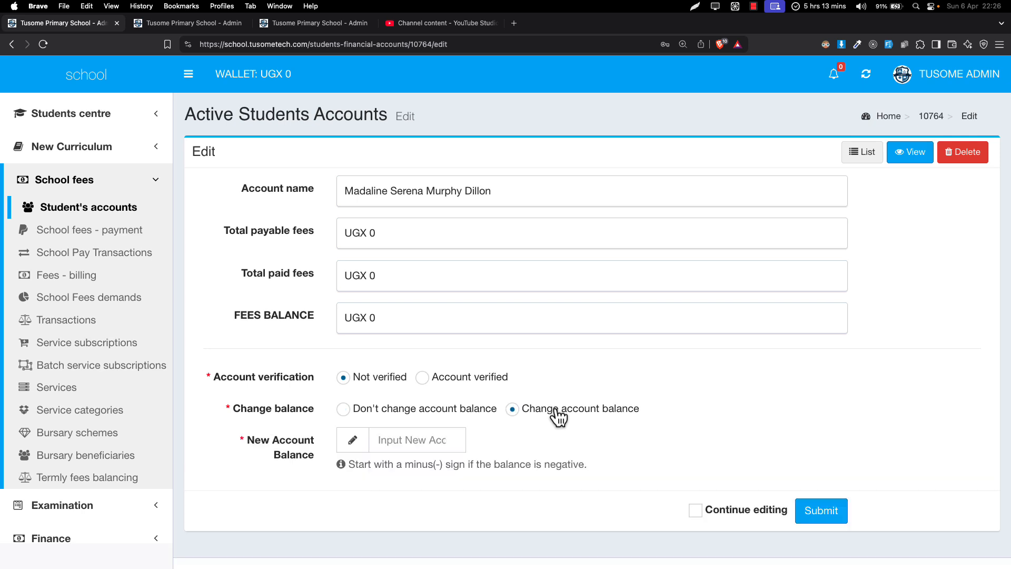
pyautogui.click(442, 440)
pyautogui.write('-')
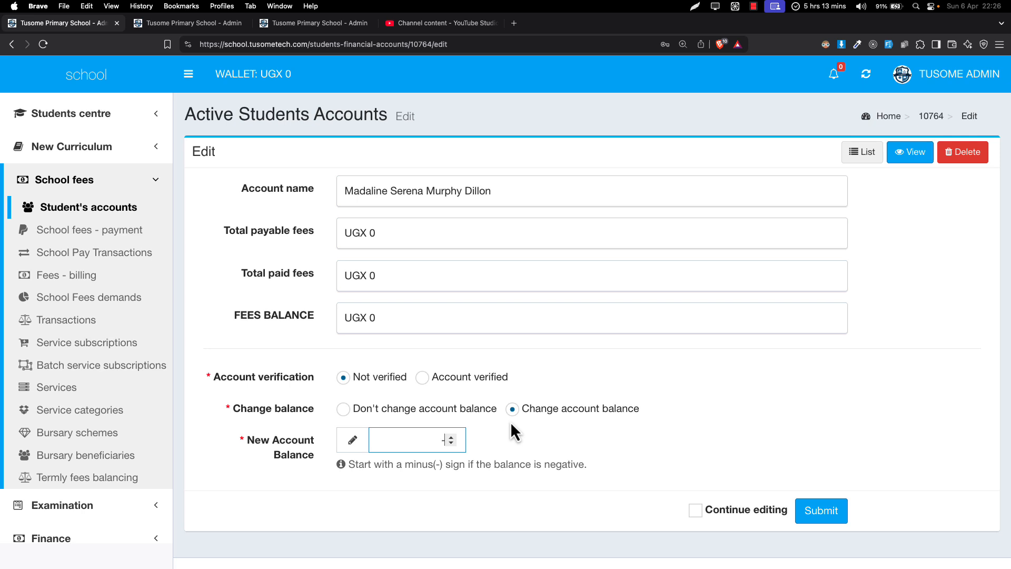
pyautogui.press('BackSpace')
pyautogui.write('-100000')
# Mark the account as verified and submit the edited student account
pyautogui.click(433, 381)
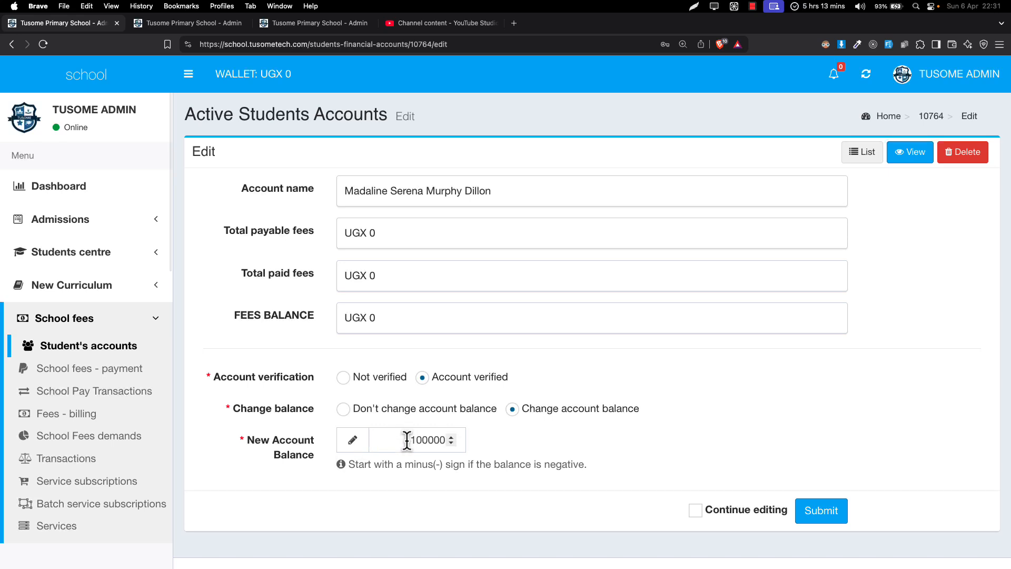
pyautogui.moveTo(421, 440); pyautogui.dragTo(387, 434)
pyautogui.click(346, 380)
pyautogui.click(423, 378)
pyautogui.click(814, 518)
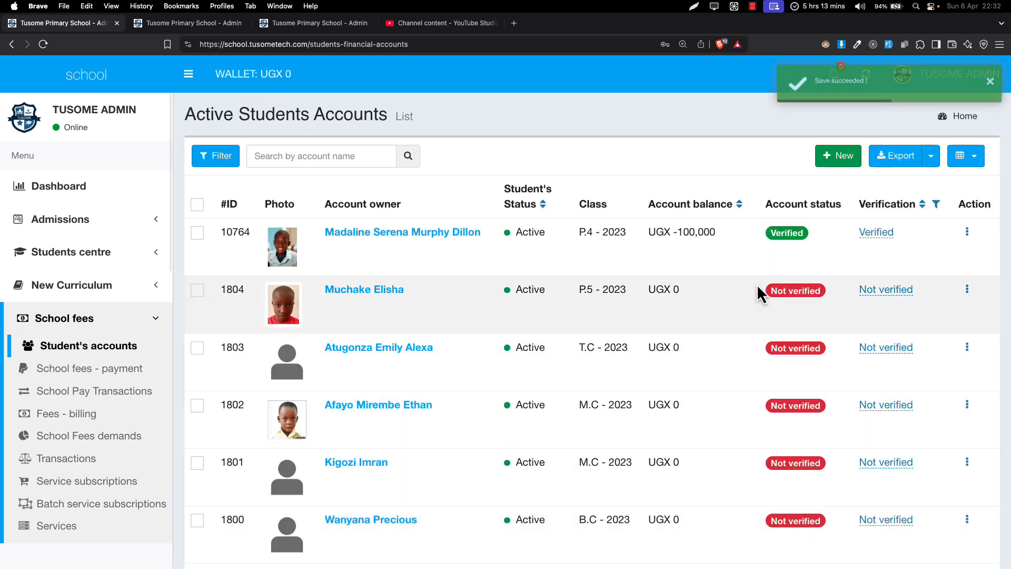
# Review the first account's balance in the accounts list and open that student's profile
pyautogui.moveTo(683, 231); pyautogui.dragTo(707, 235)
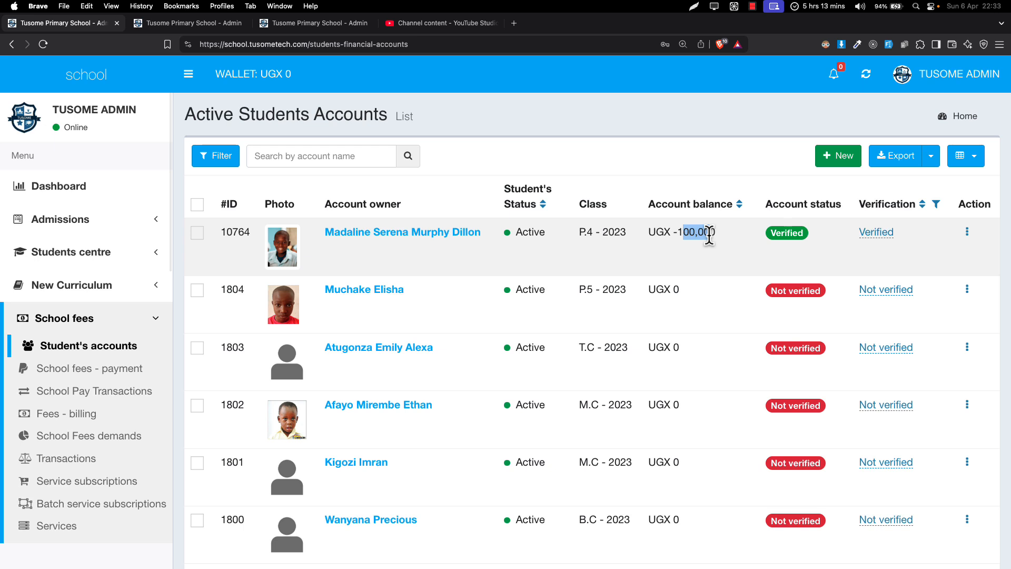
pyautogui.moveTo(709, 236); pyautogui.dragTo(710, 232)
pyautogui.moveTo(646, 242); pyautogui.dragTo(718, 235)
pyautogui.click(692, 238)
pyautogui.click(369, 232)
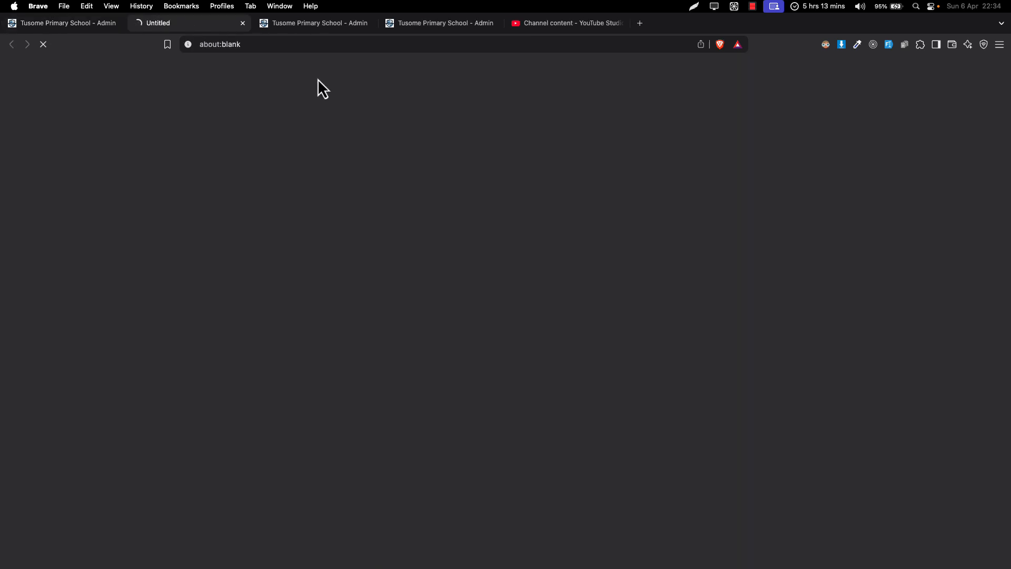
pyautogui.click(369, 24)
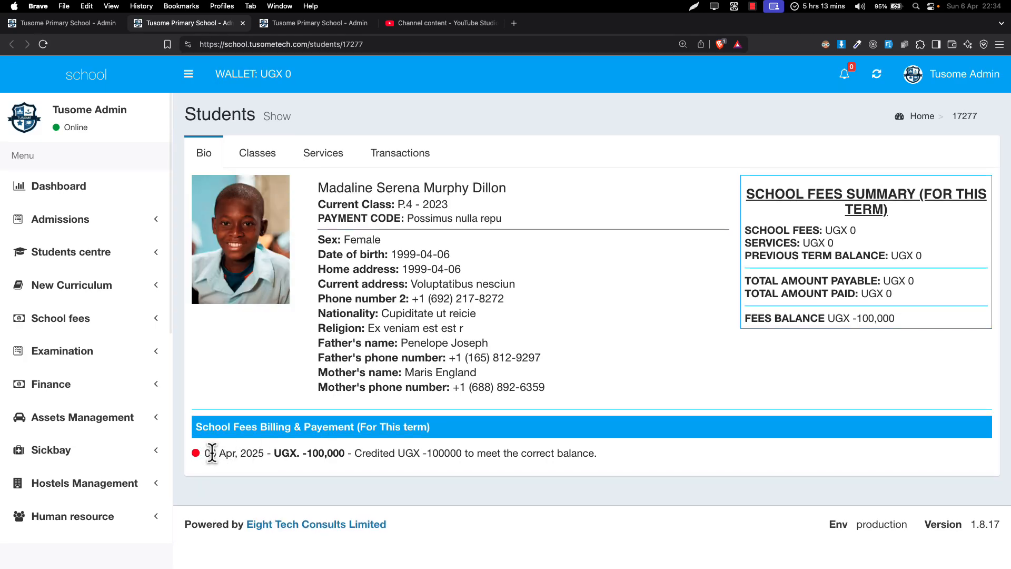
# Examine the date, amount and description of this term's school fees billing and payment entry on the student's profile
pyautogui.moveTo(211, 454); pyautogui.dragTo(326, 453)
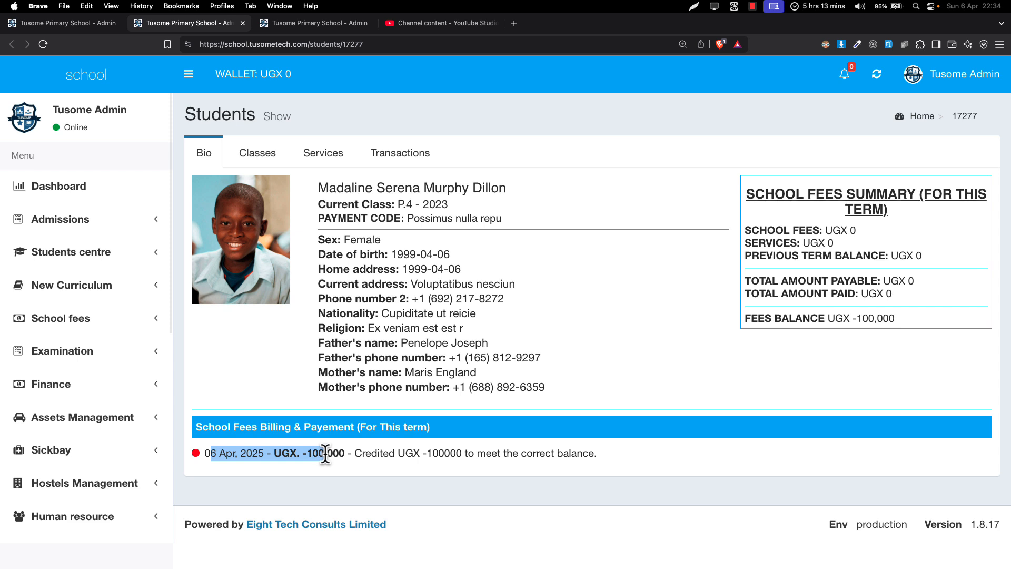
pyautogui.click(256, 421)
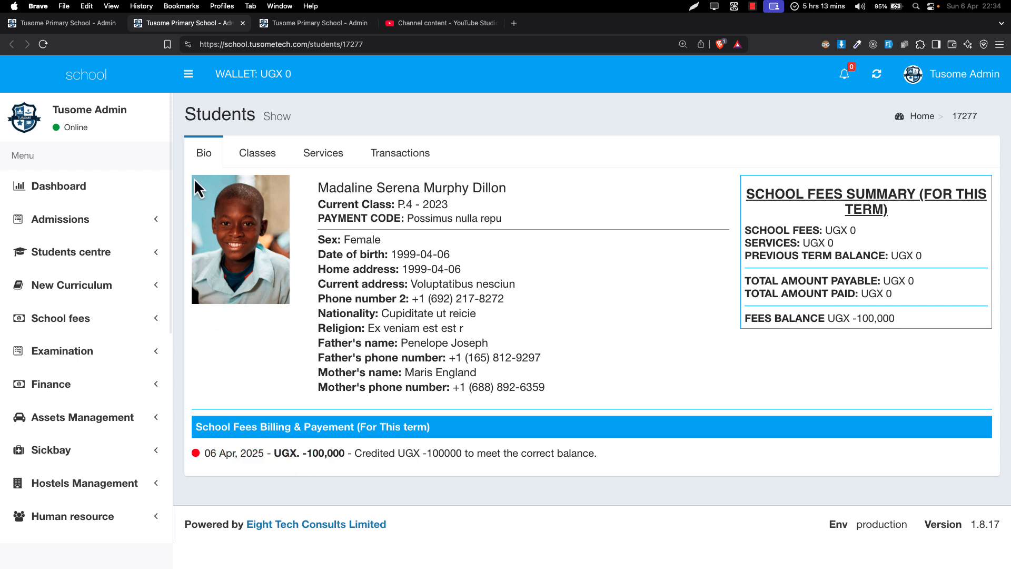
pyautogui.moveTo(278, 425); pyautogui.dragTo(322, 424)
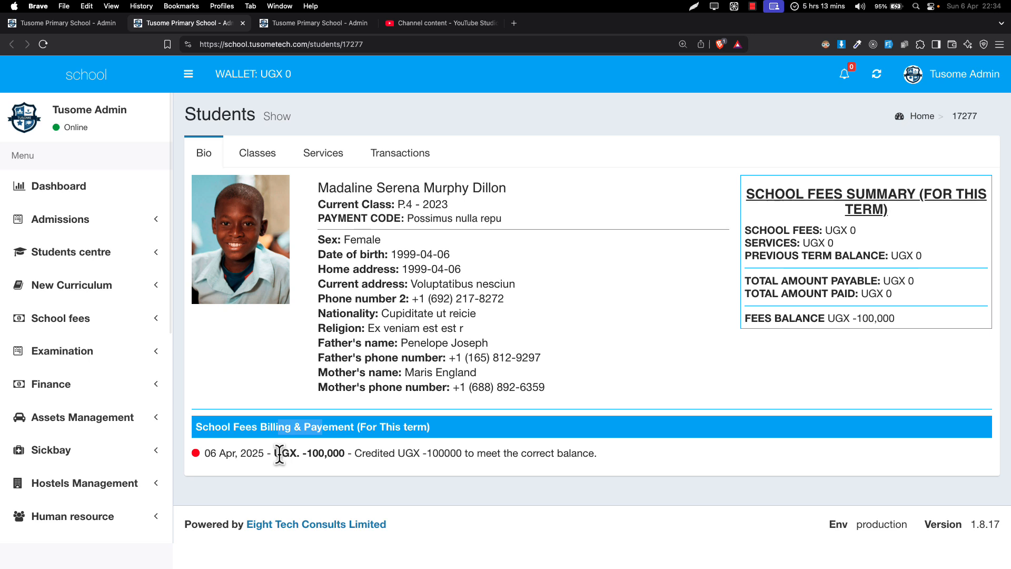
pyautogui.moveTo(211, 454); pyautogui.dragTo(240, 454)
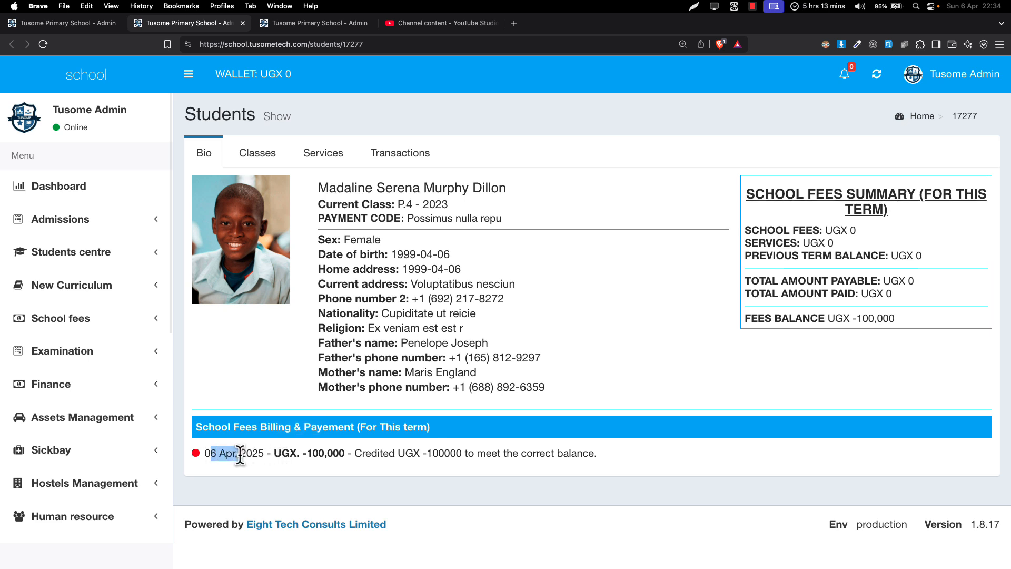
pyautogui.click(299, 451)
pyautogui.moveTo(354, 453); pyautogui.dragTo(498, 456)
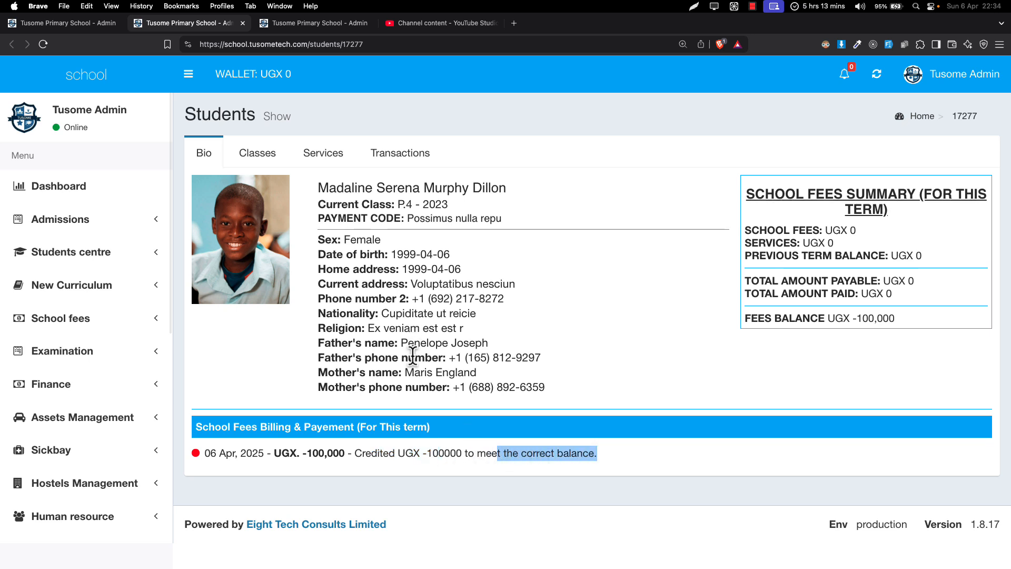
pyautogui.doubleClick(565, 453)
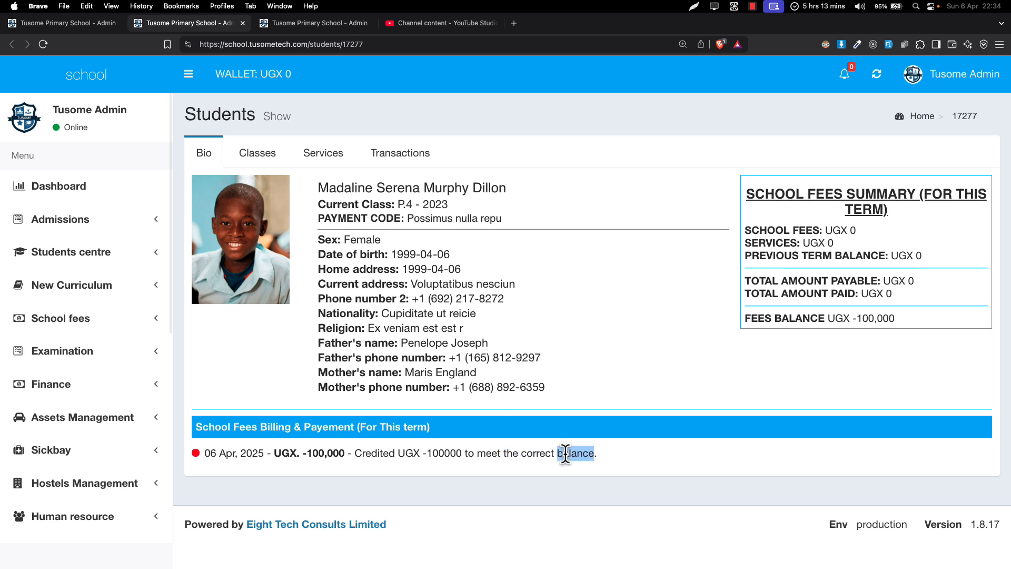
pyautogui.click(425, 454)
pyautogui.moveTo(424, 453); pyautogui.dragTo(442, 454)
pyautogui.moveTo(241, 454); pyautogui.dragTo(289, 454)
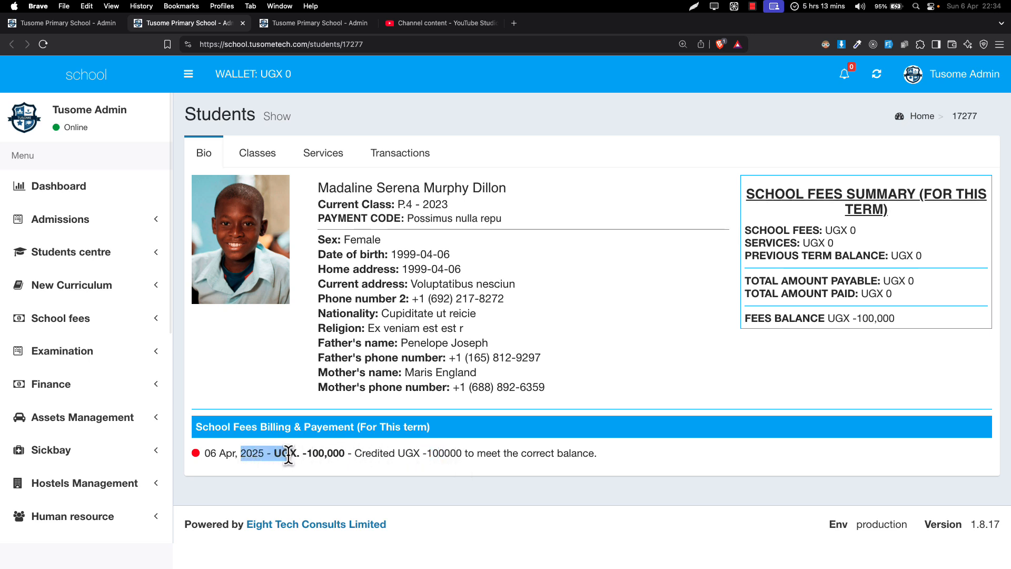
pyautogui.click(410, 464)
pyautogui.moveTo(456, 458); pyautogui.dragTo(457, 460)
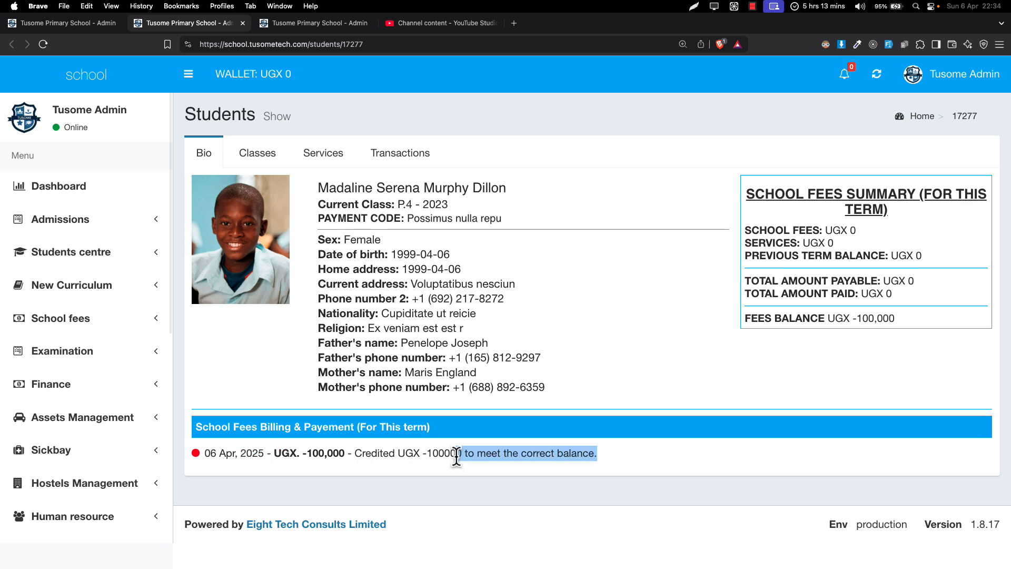
pyautogui.click(456, 456)
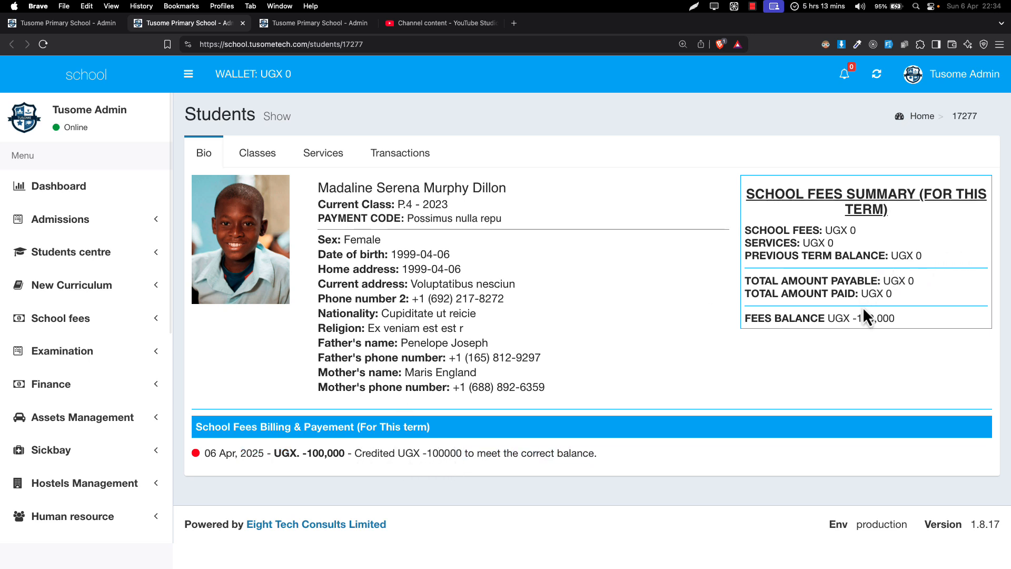
pyautogui.moveTo(332, 453); pyautogui.dragTo(501, 453)
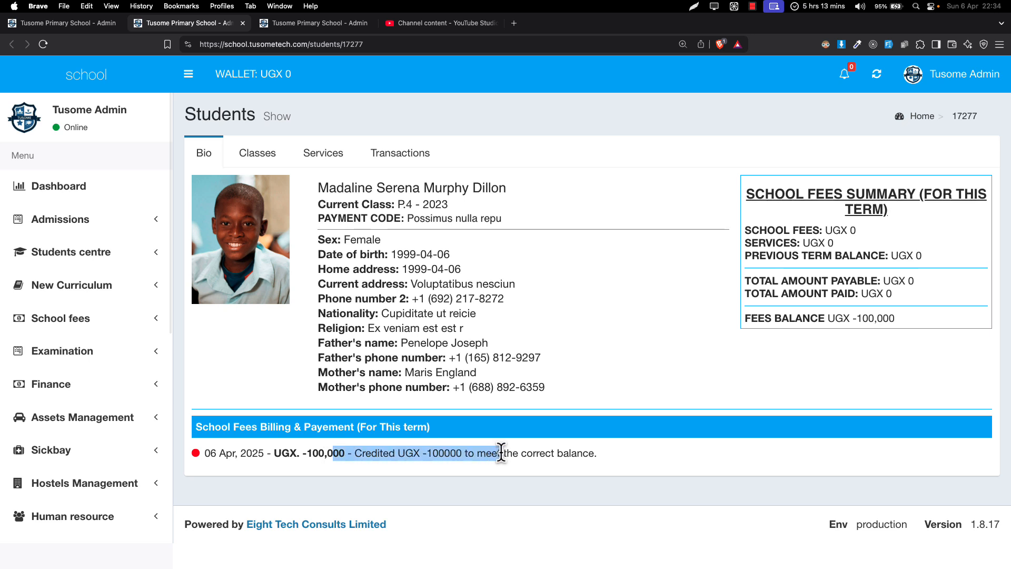
pyautogui.doubleClick(445, 453)
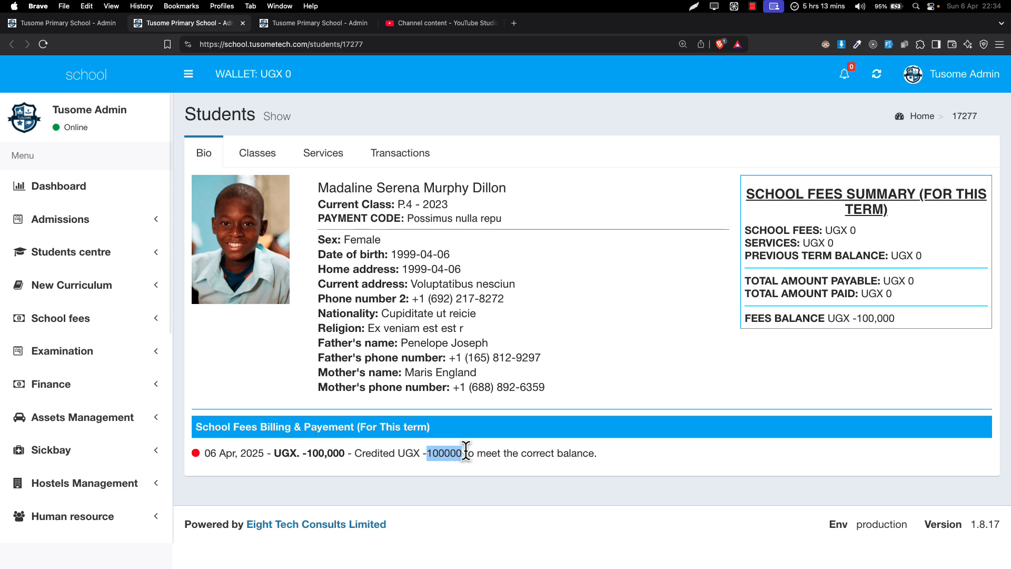
pyautogui.moveTo(422, 452); pyautogui.dragTo(462, 453)
# View the student's all-time transactions, then return to the Bio details and reread the billing entry's description
pyautogui.click(395, 163)
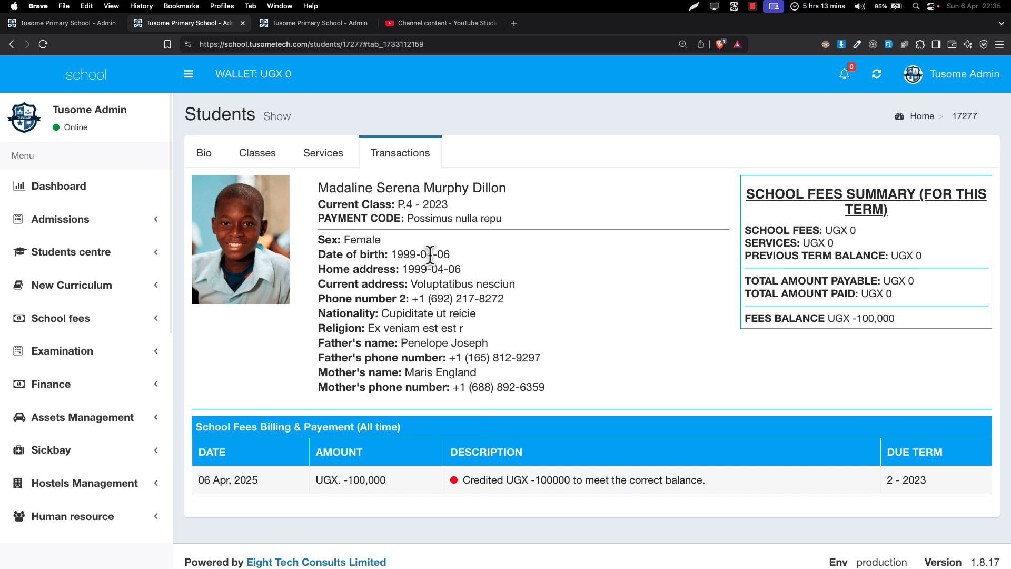
pyautogui.click(203, 153)
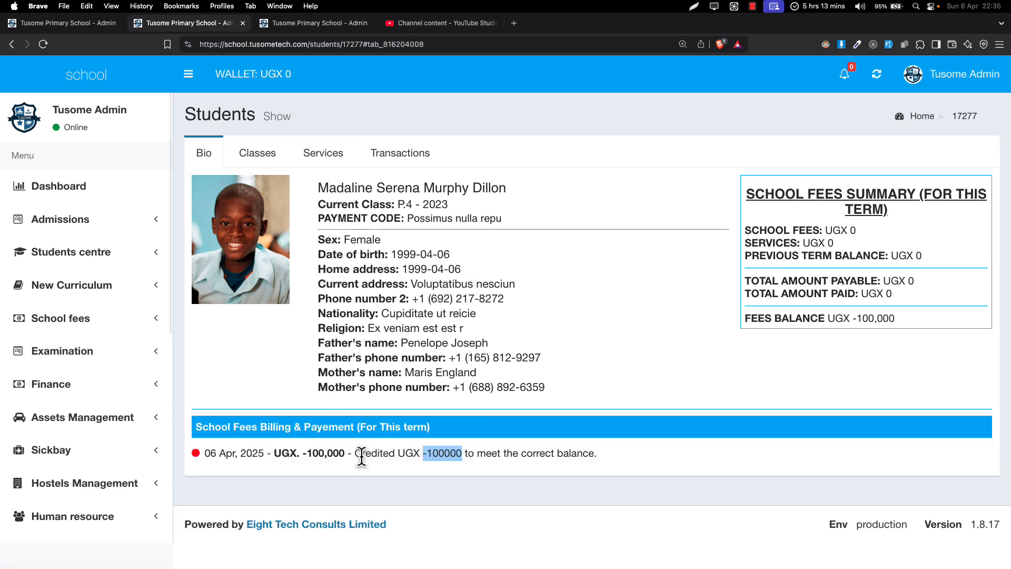
pyautogui.moveTo(395, 453); pyautogui.dragTo(514, 451)
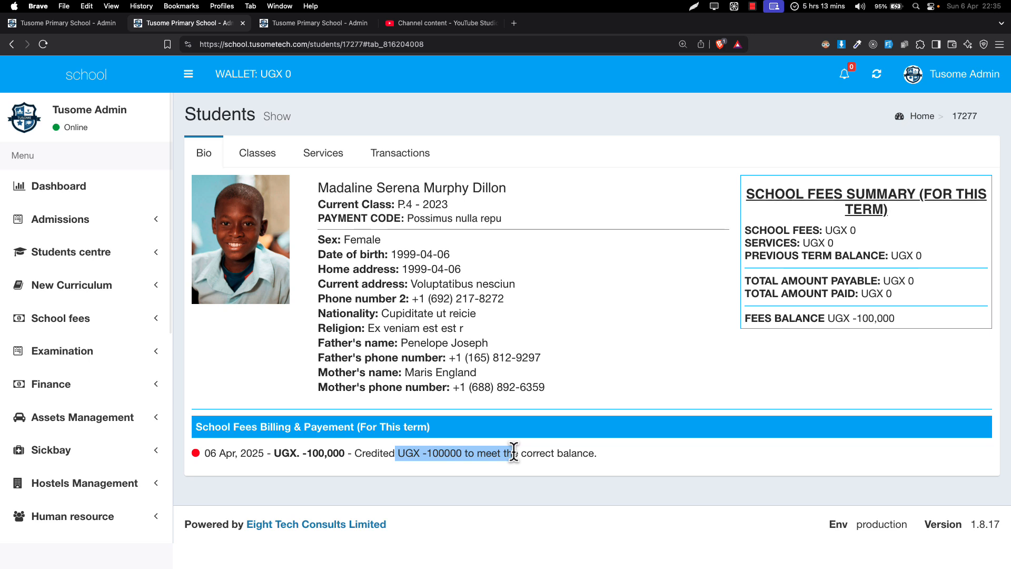
pyautogui.click(408, 454)
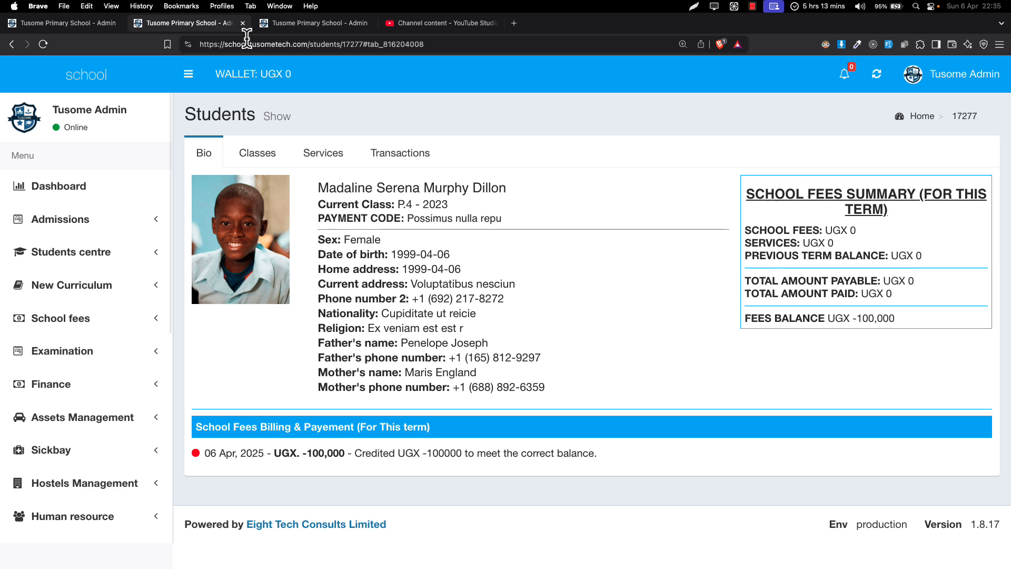
# Return to the active students accounts list and examine the first account's owner, balance and verification status
pyautogui.click(87, 29)
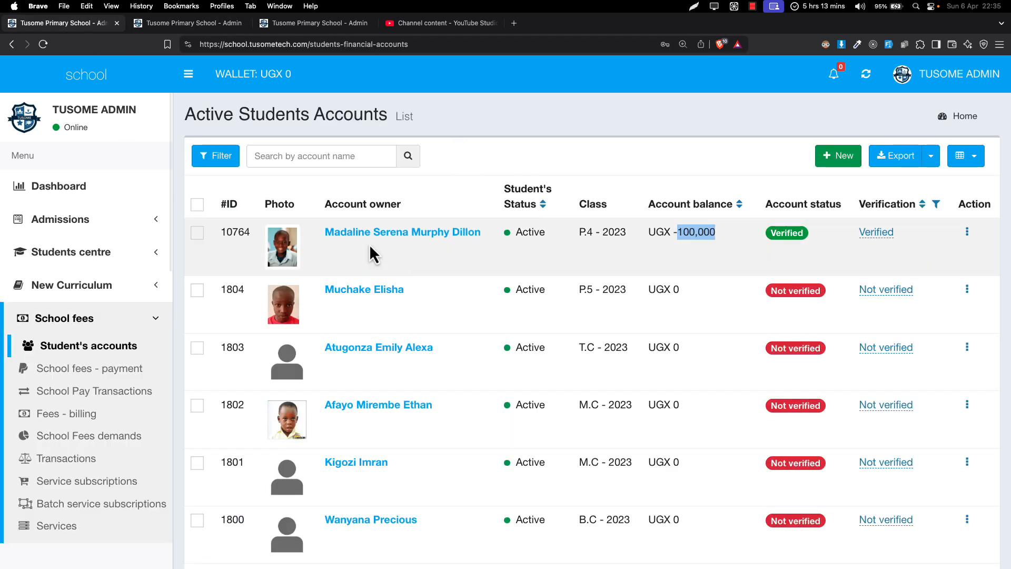
pyautogui.moveTo(291, 240); pyautogui.dragTo(427, 238)
pyautogui.click(669, 225)
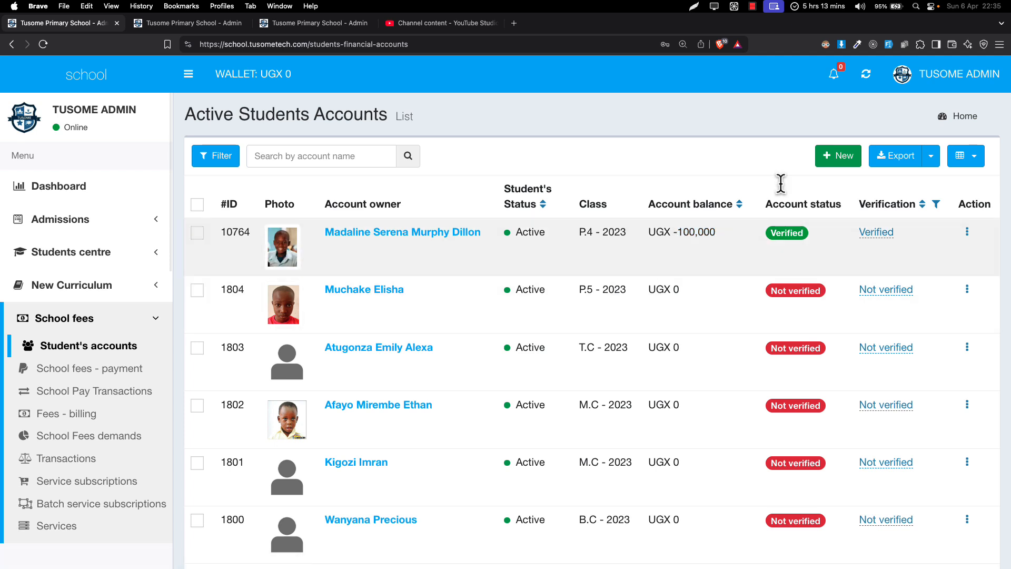
pyautogui.moveTo(774, 232); pyautogui.dragTo(823, 244)
pyautogui.moveTo(677, 232); pyautogui.dragTo(739, 246)
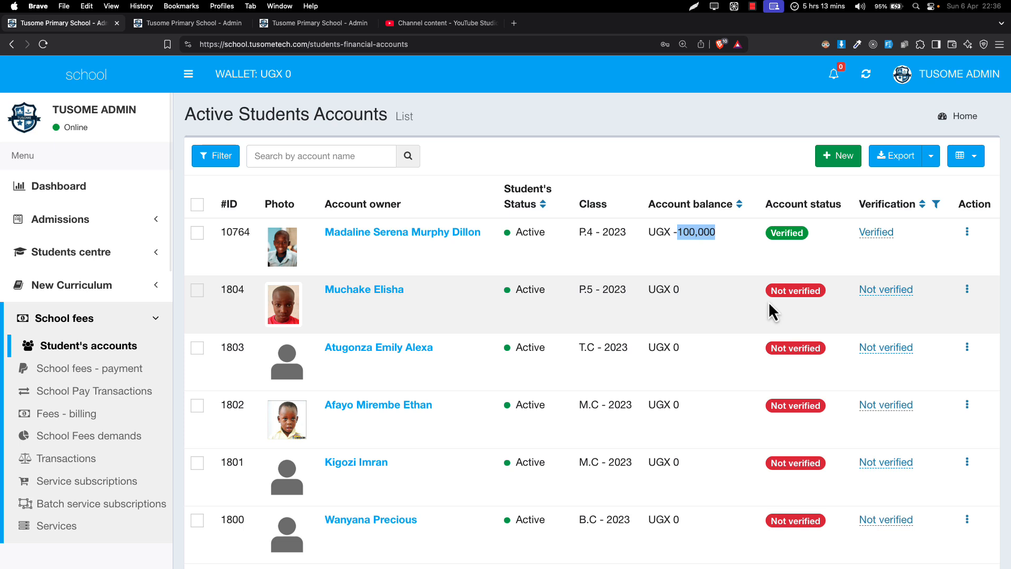
pyautogui.moveTo(670, 231); pyautogui.dragTo(723, 235)
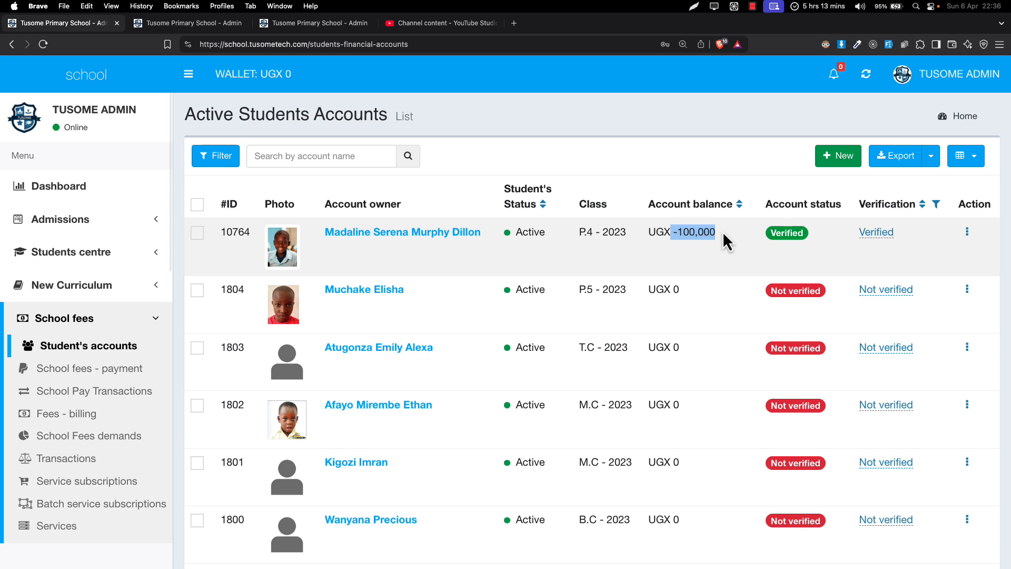
pyautogui.moveTo(678, 230); pyautogui.dragTo(711, 232)
pyautogui.moveTo(481, 233); pyautogui.dragTo(411, 232)
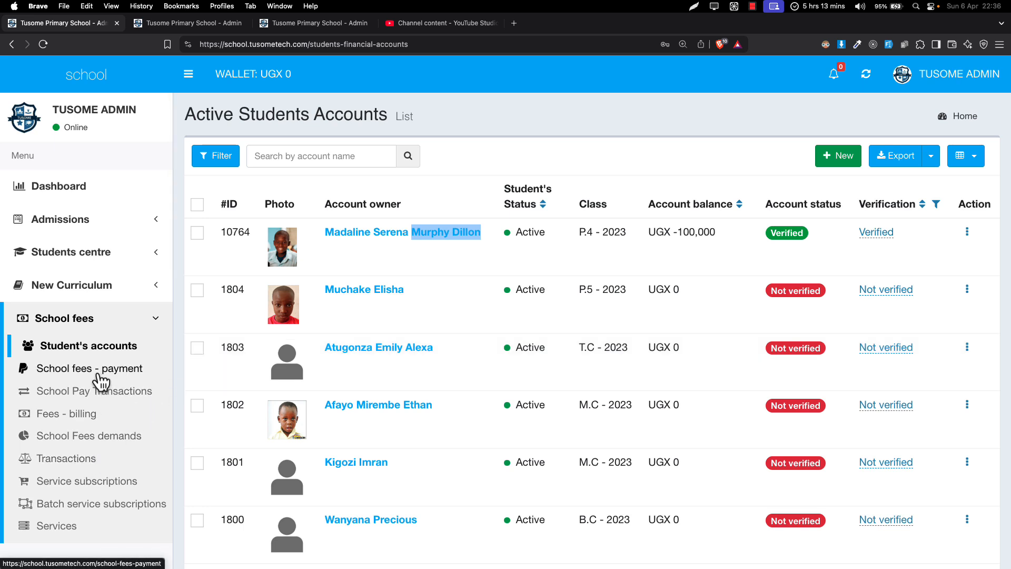
# Open the school fees Transactions list and examine the newest transaction's date, account, amount, description, source, due term and creator
pyautogui.click(74, 459)
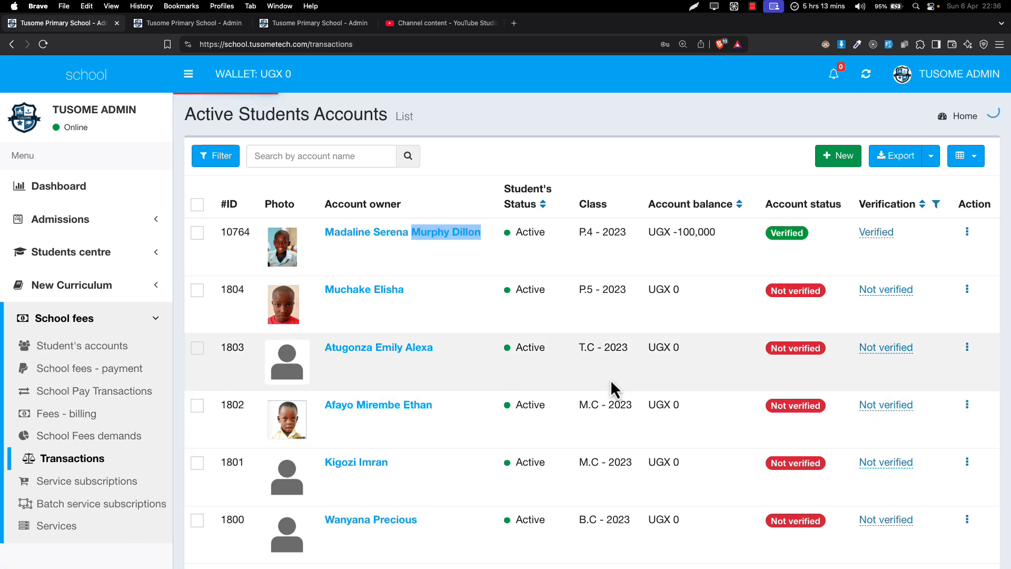
pyautogui.scroll(-1, 611, 379)
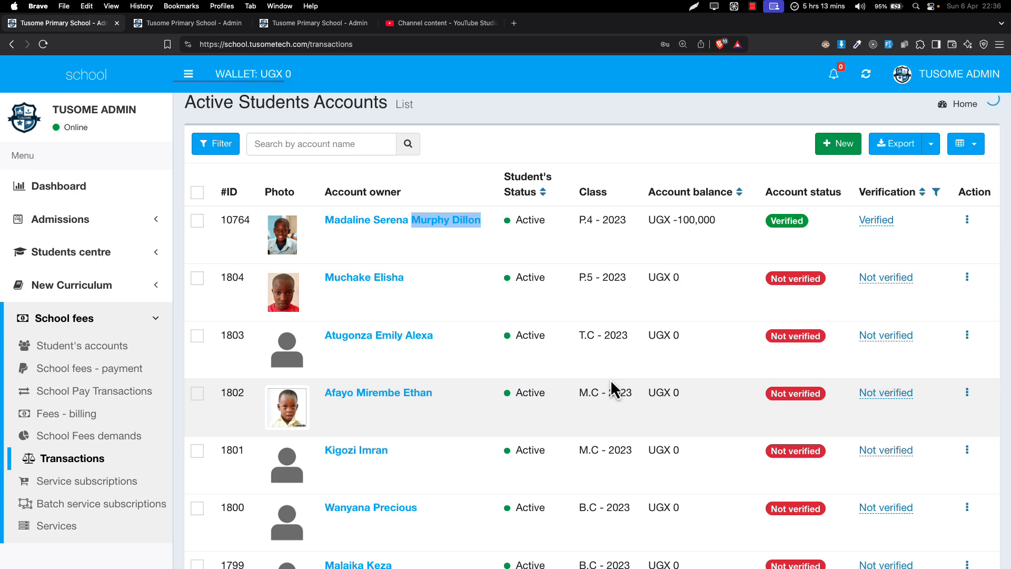
pyautogui.scroll(-5, 611, 379)
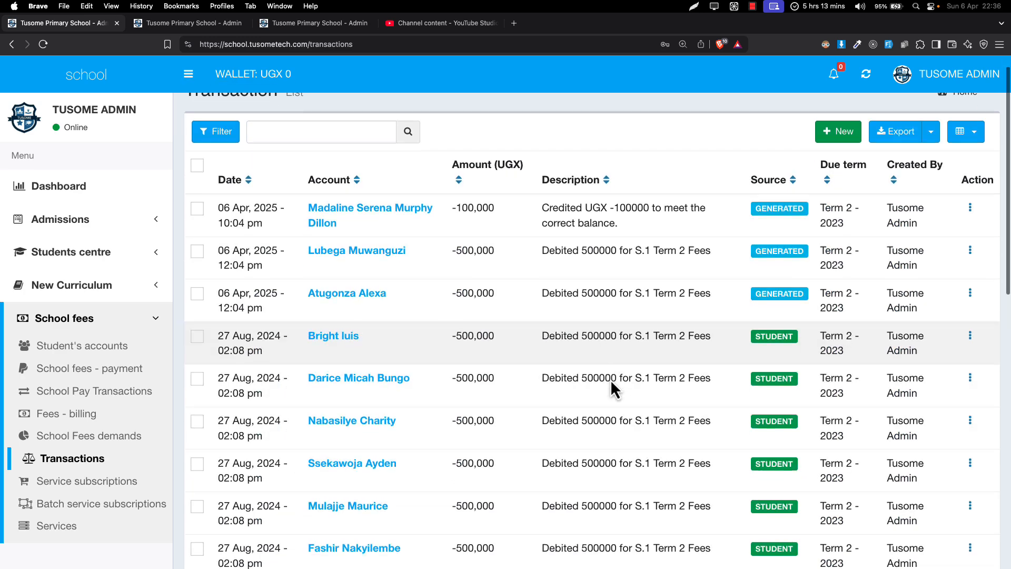
pyautogui.scroll(5, 611, 379)
pyautogui.scroll(-1, 612, 383)
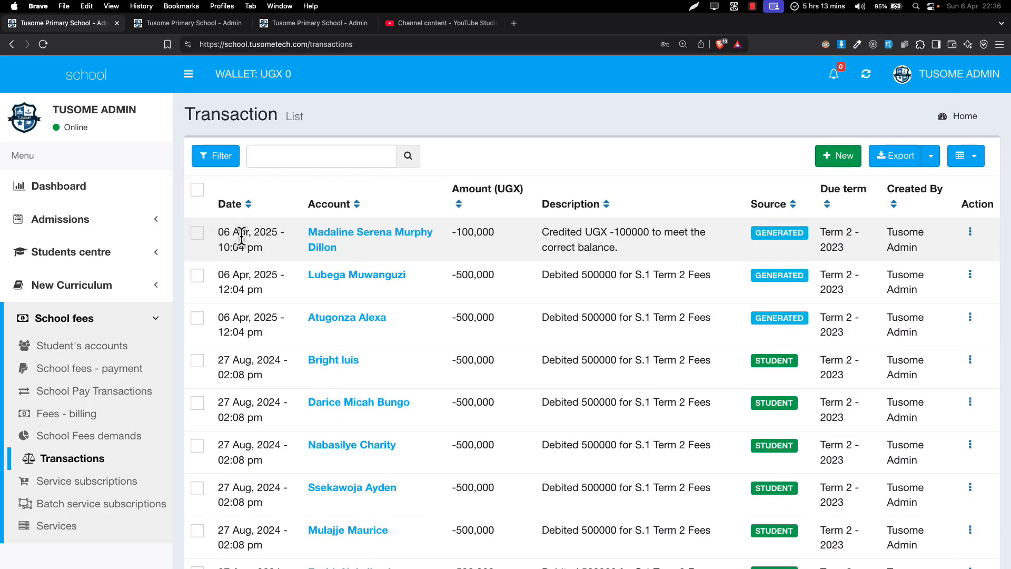
pyautogui.moveTo(232, 237); pyautogui.dragTo(372, 259)
pyautogui.moveTo(456, 232); pyautogui.dragTo(637, 259)
pyautogui.click(545, 229)
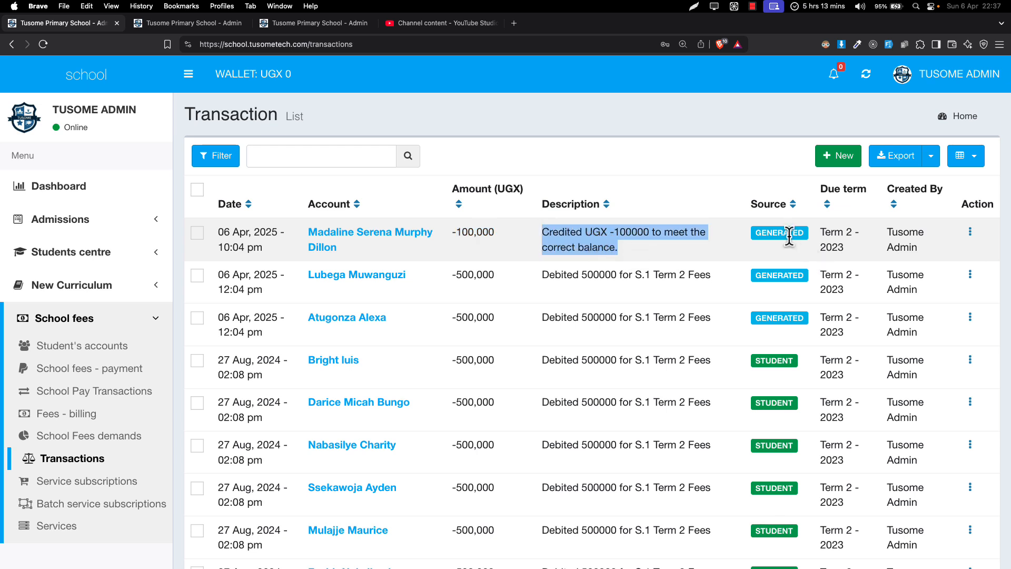
pyautogui.click(754, 232)
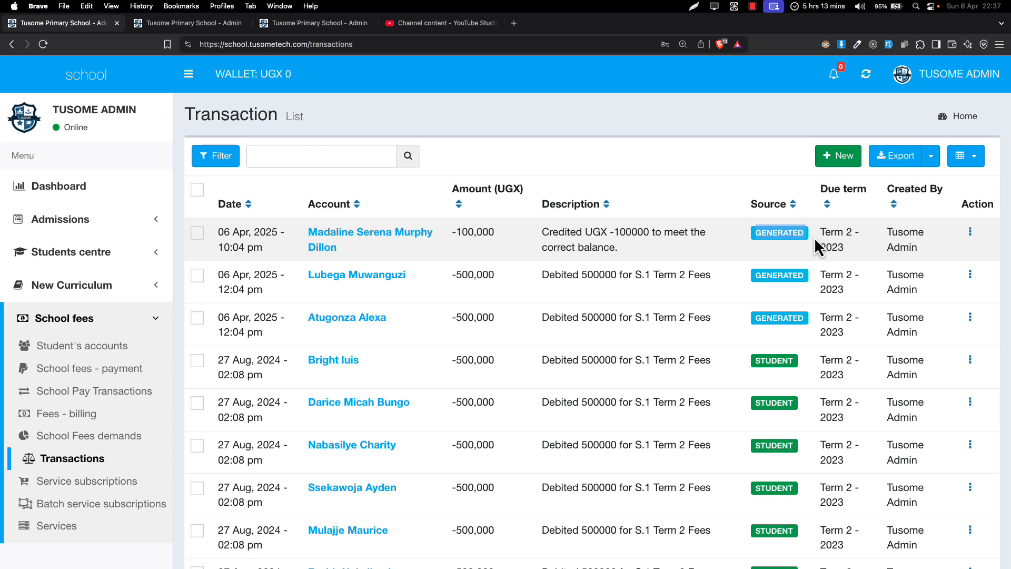
pyautogui.moveTo(762, 233)
pyautogui.mouseDown()
pyautogui.moveTo(813, 235)
pyautogui.moveTo(776, 236)
pyautogui.mouseUp()
pyautogui.moveTo(609, 246); pyautogui.dragTo(684, 253)
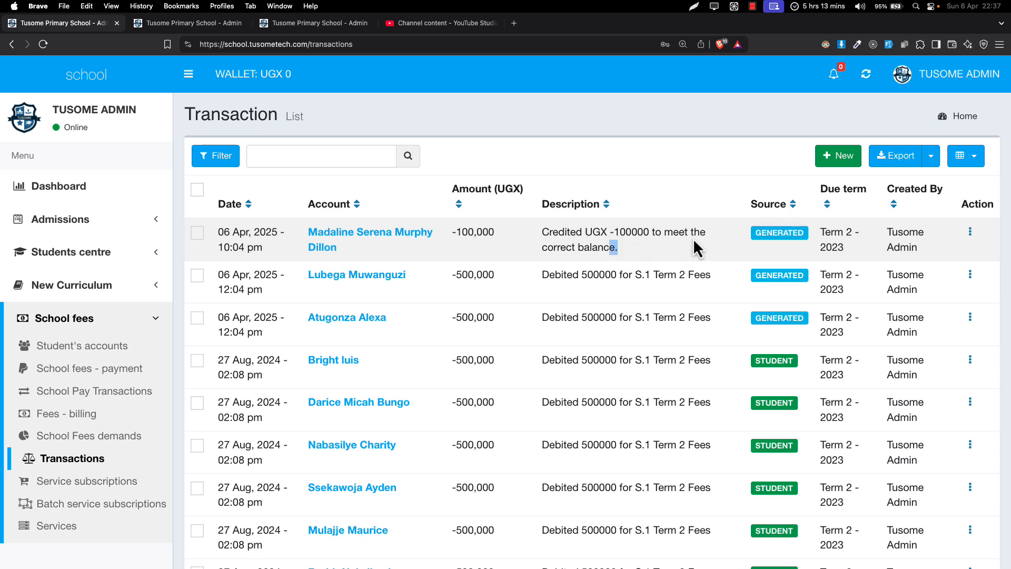
pyautogui.moveTo(824, 232); pyautogui.dragTo(907, 251)
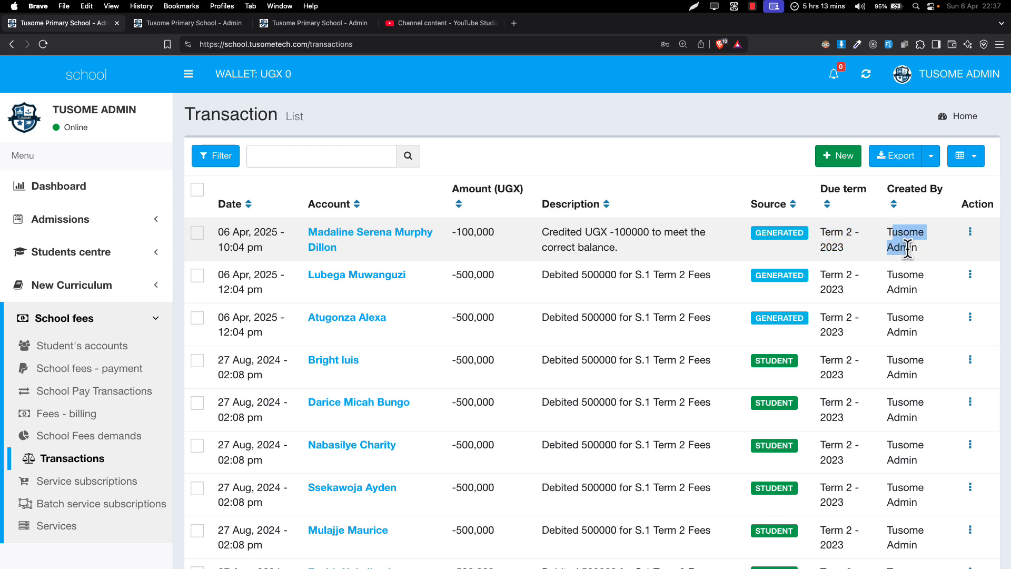
# Check the actions available for the newest transaction without choosing one, and review its row again
pyautogui.click(981, 248)
pyautogui.click(974, 243)
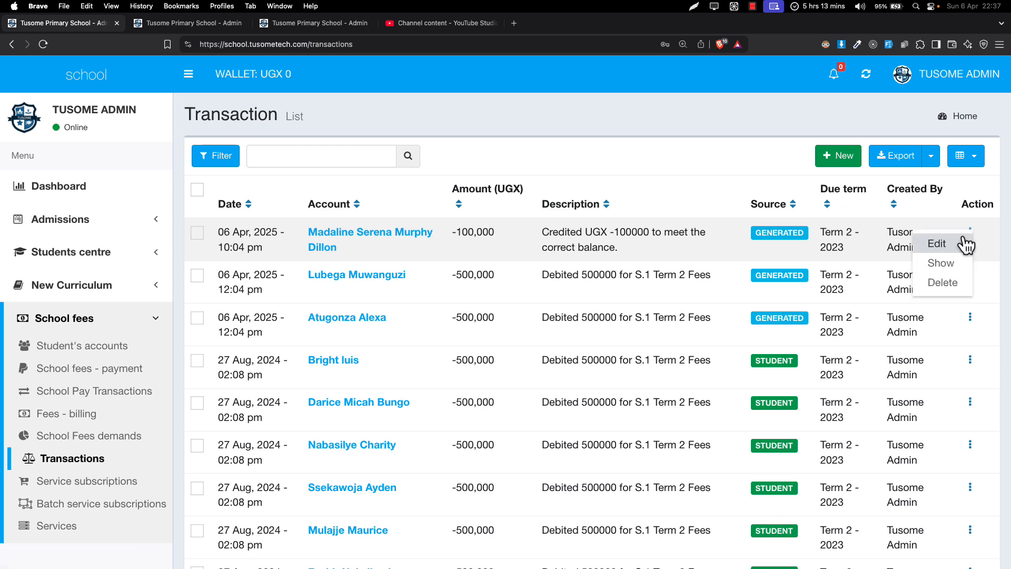
pyautogui.click(650, 261)
pyautogui.moveTo(484, 234); pyautogui.dragTo(932, 251)
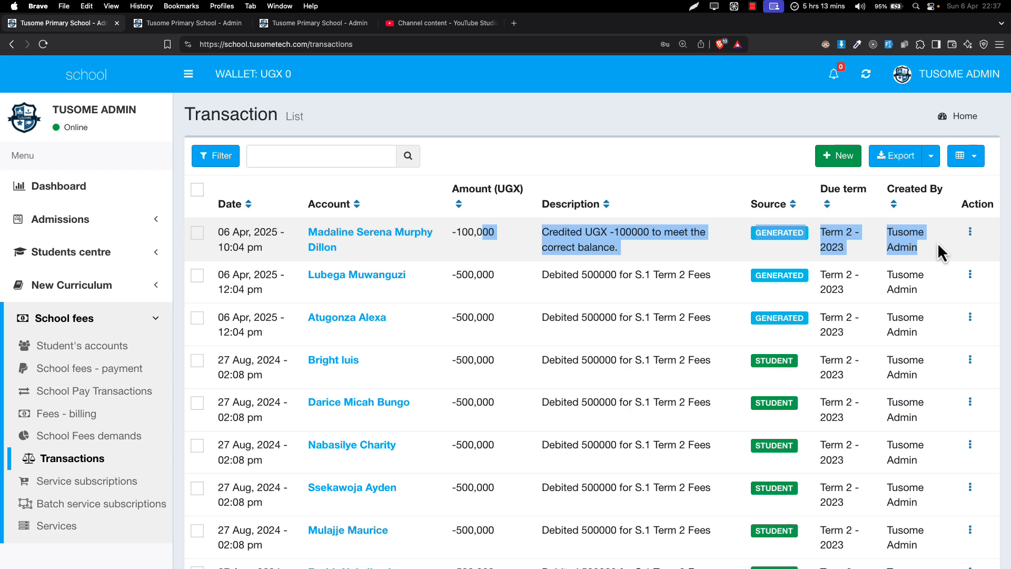
# Open the School fees - payment list to view the recorded payments
pyautogui.click(83, 371)
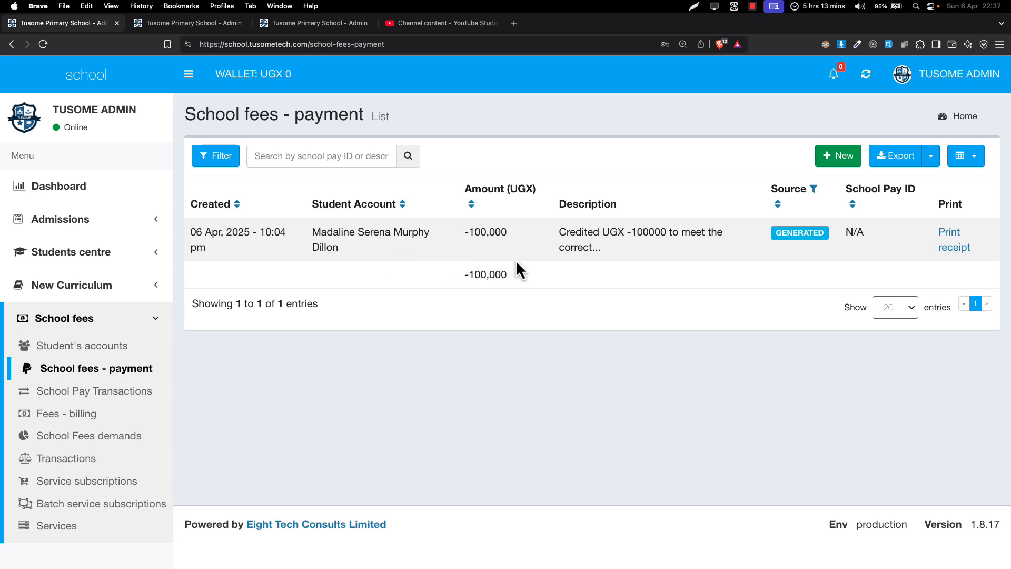
pyautogui.click(753, 6)
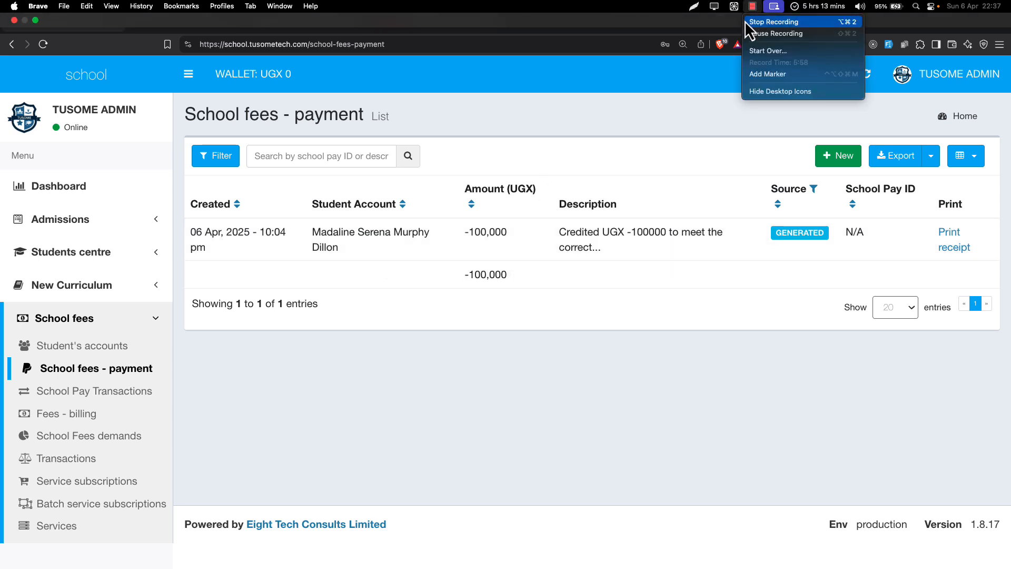